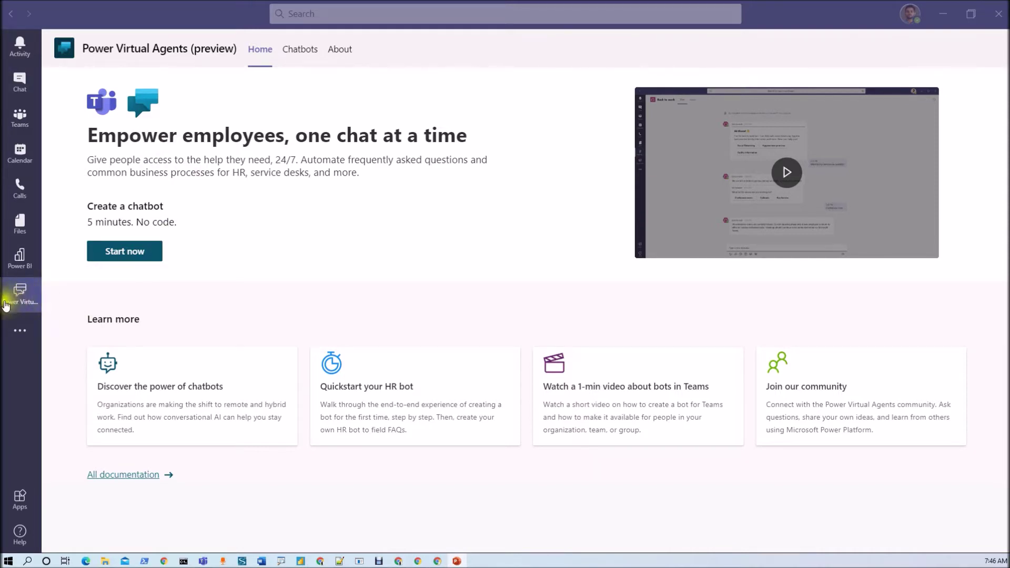
Step: Share the Abhay-IT Admin chatbot with the team by adding it to Teams from its Publish page
left_click(302, 61)
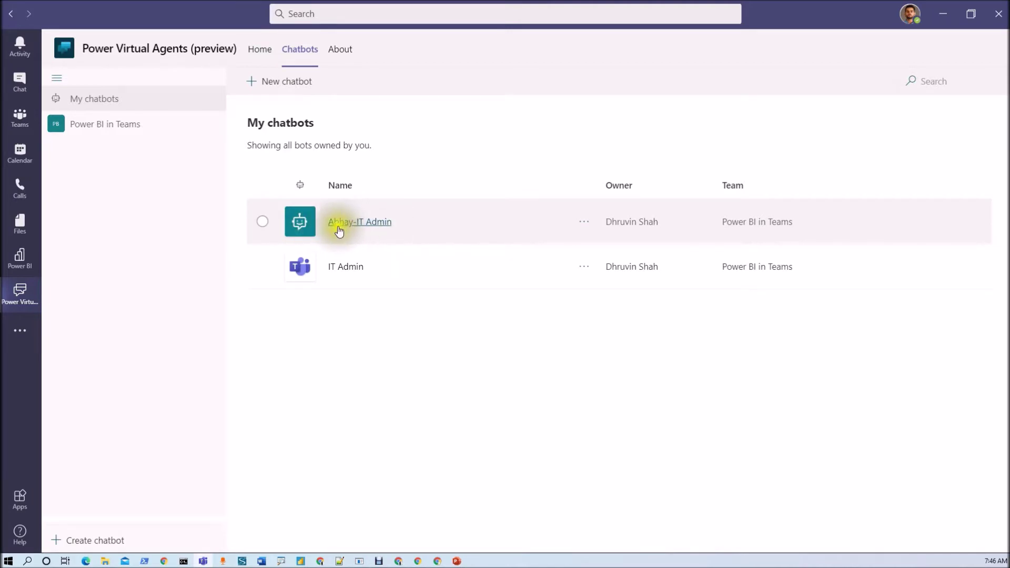
left_click(362, 229)
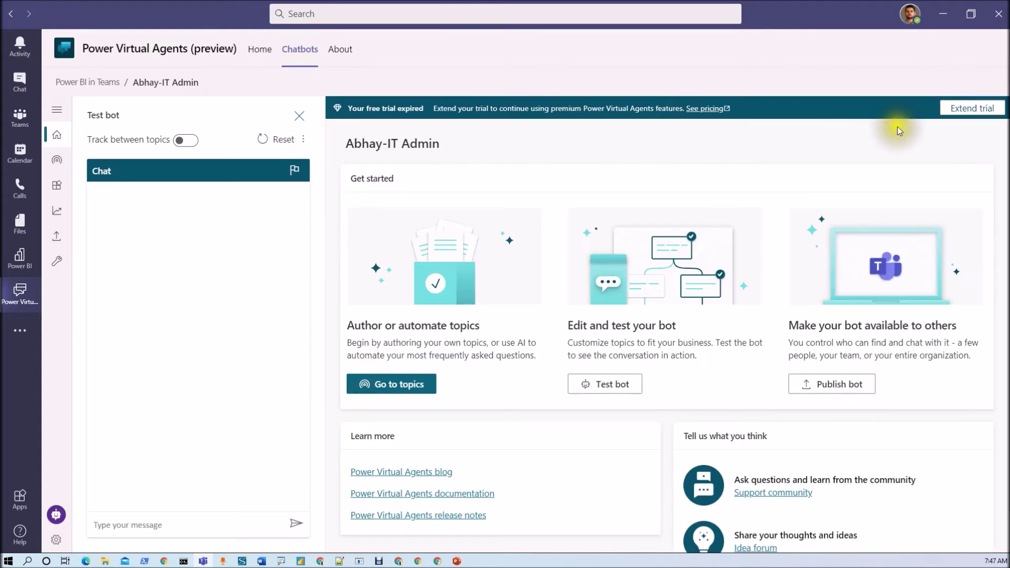
left_click(848, 389)
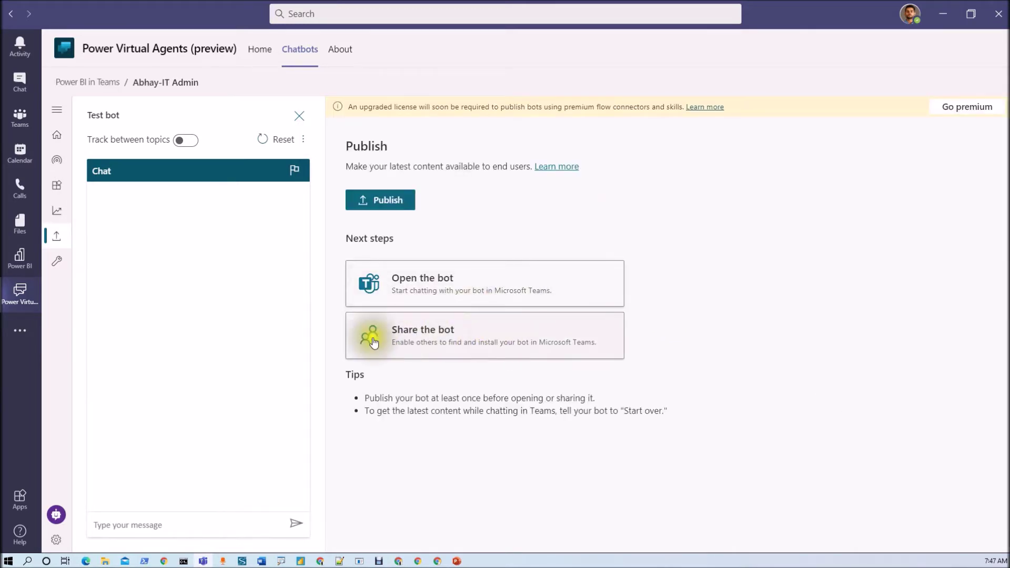
left_click(491, 351)
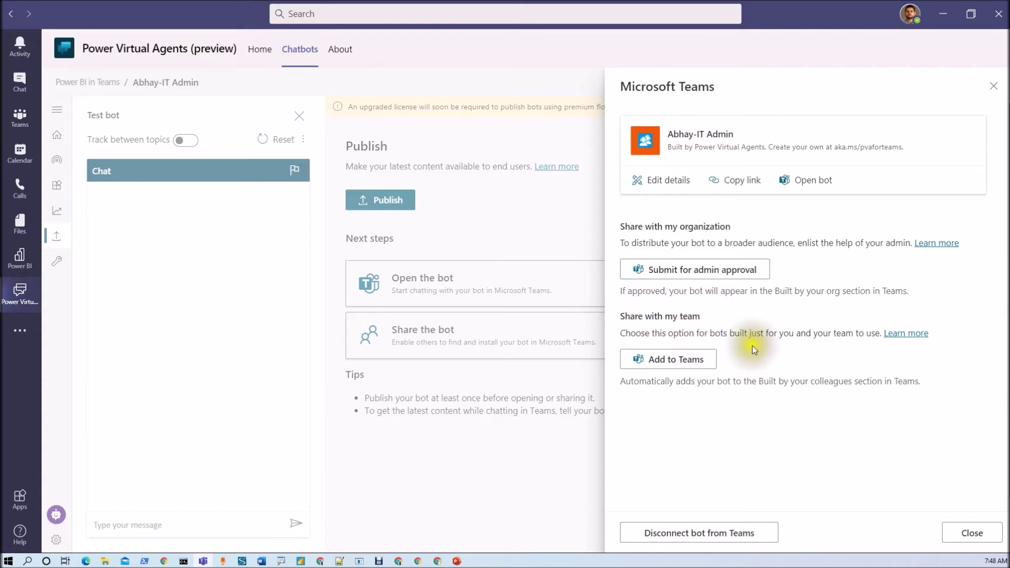
left_click(674, 360)
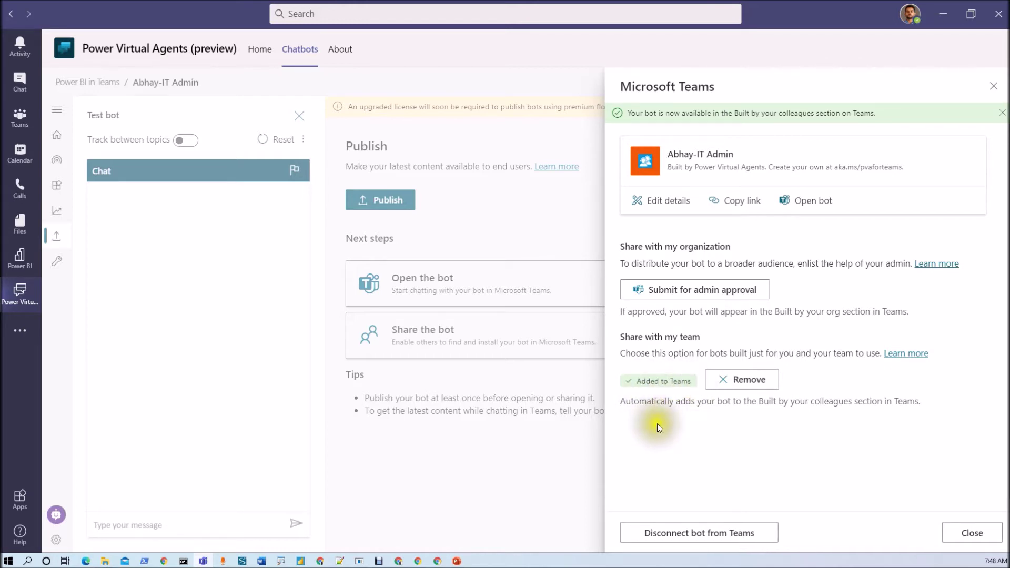
left_click(984, 534)
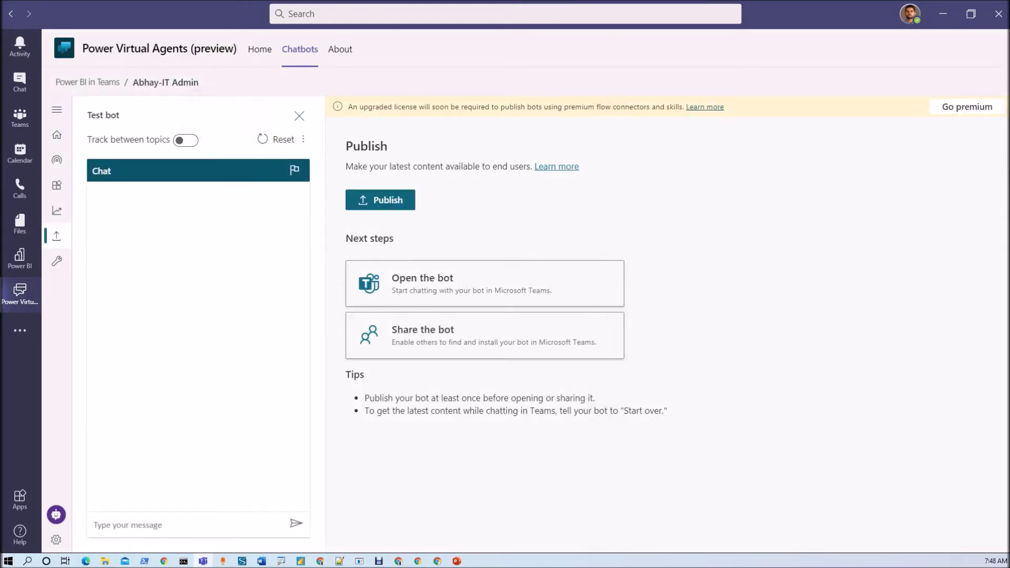
Step: Review the owners, members and guests of the Power BI in Teams team, and return to its General channel
left_click(18, 126)
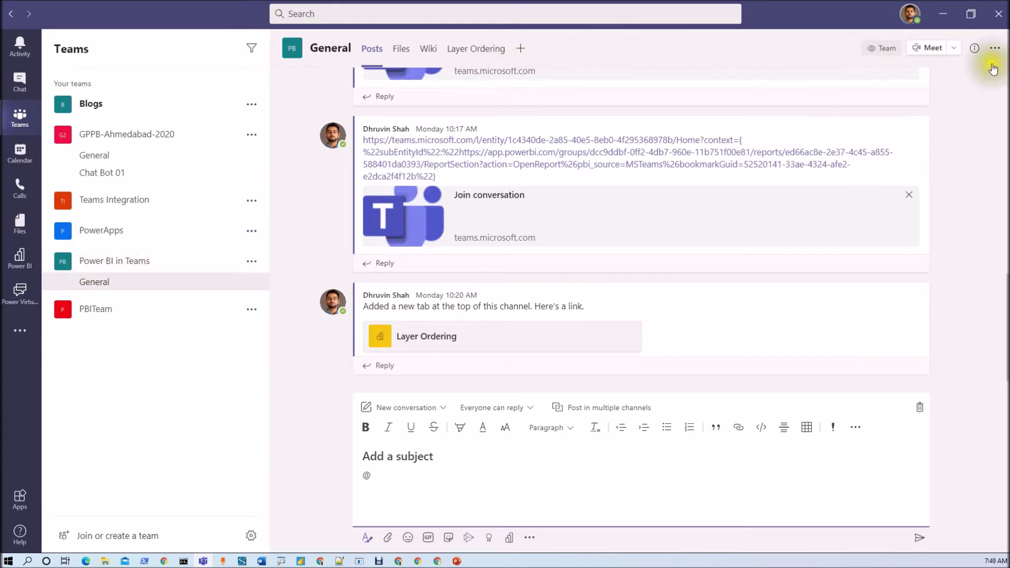
left_click(995, 48)
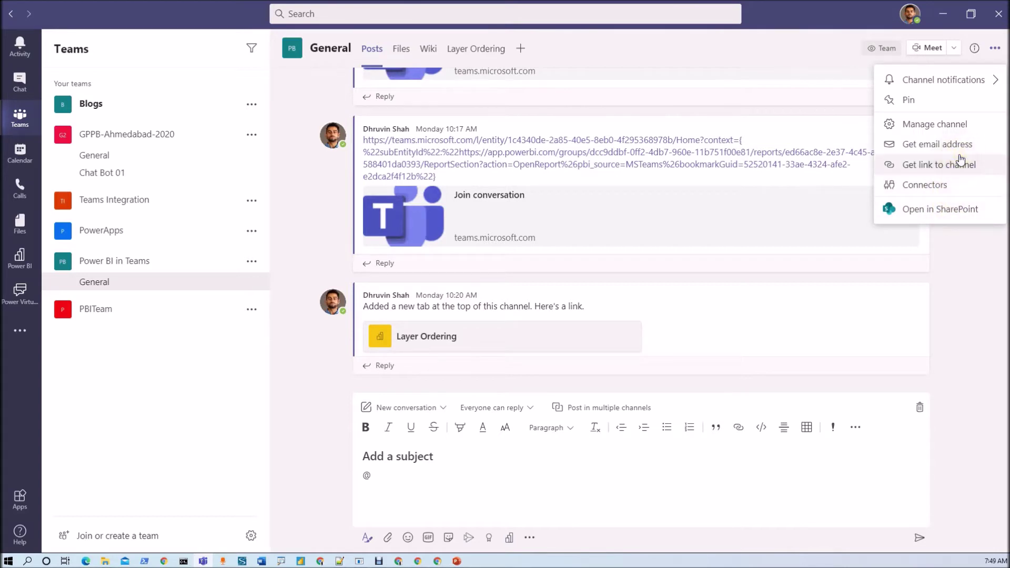
left_click(252, 262)
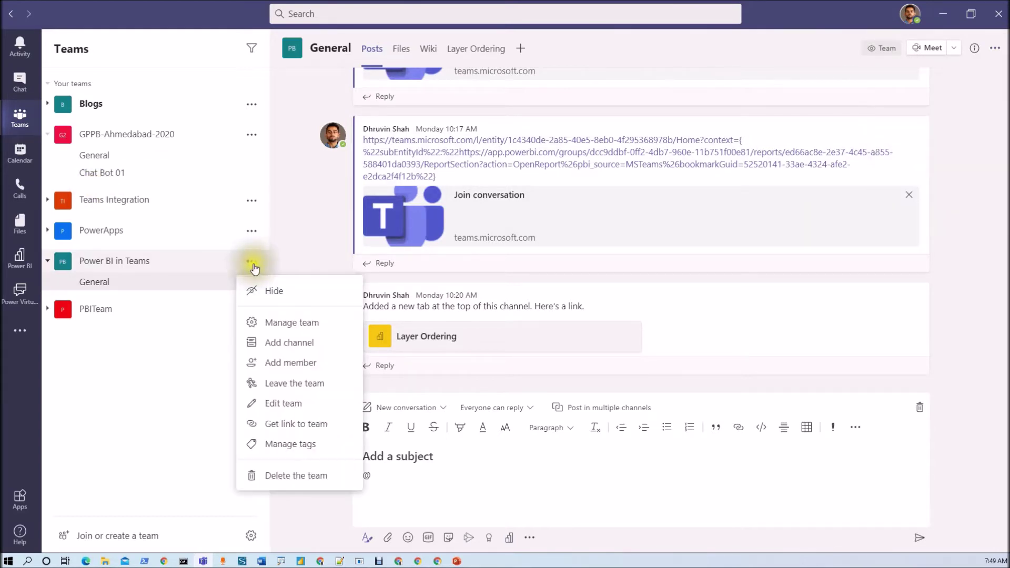
left_click(317, 325)
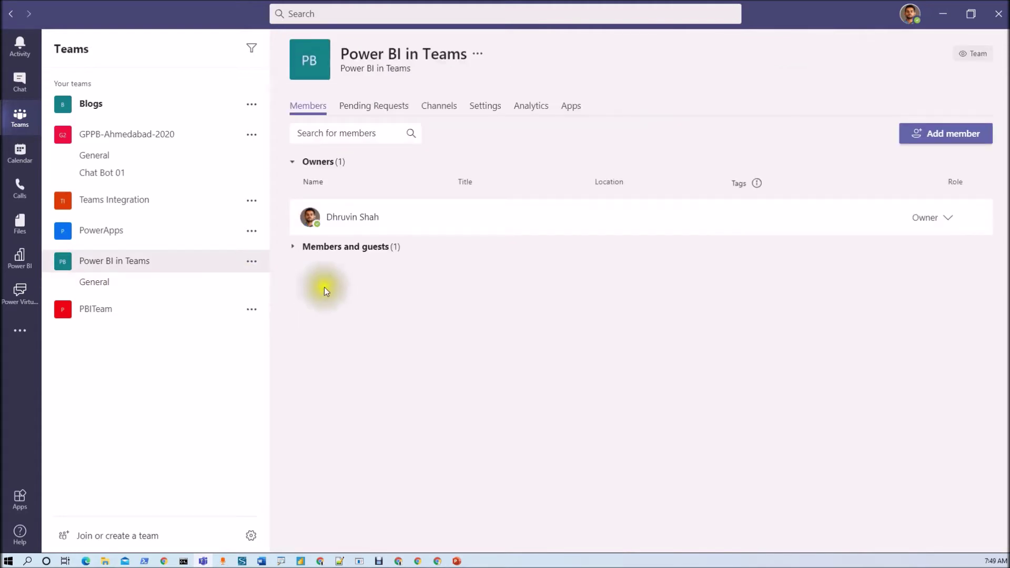
left_click(294, 247)
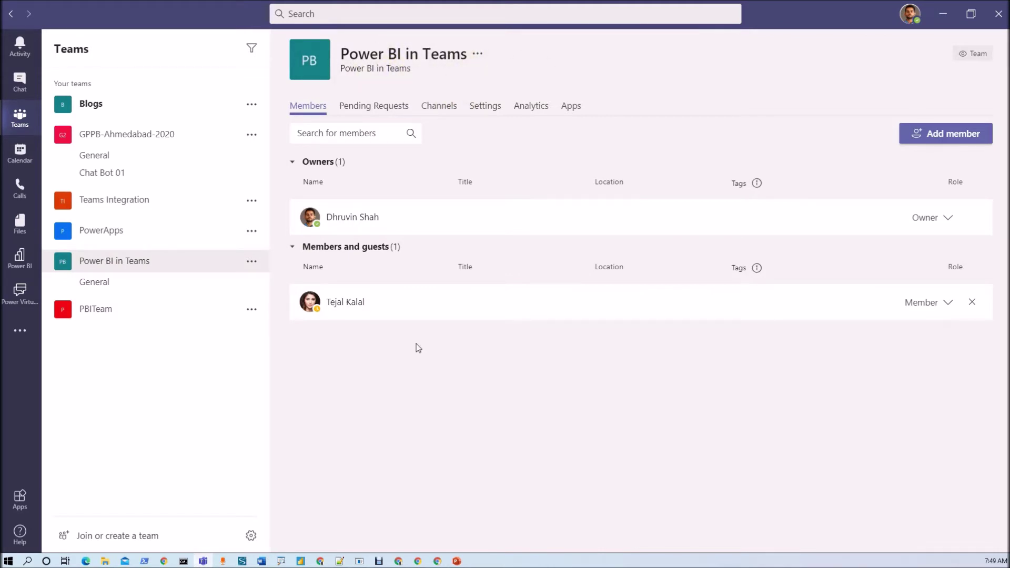
left_click(87, 281)
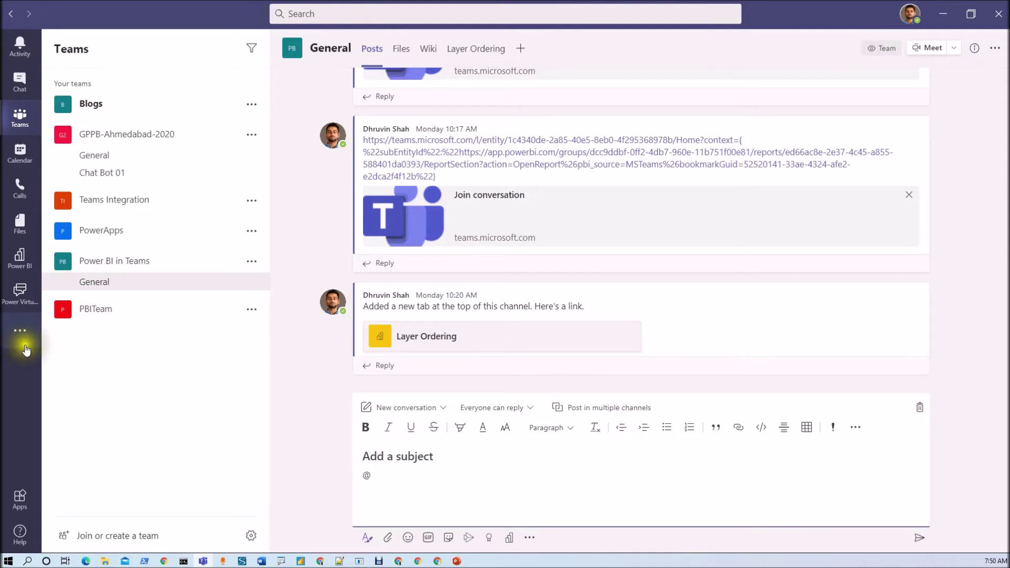
Step: Add the Abhay-IT Admin bot from the organization's Built by your colleagues apps and open its chat
left_click(26, 337)
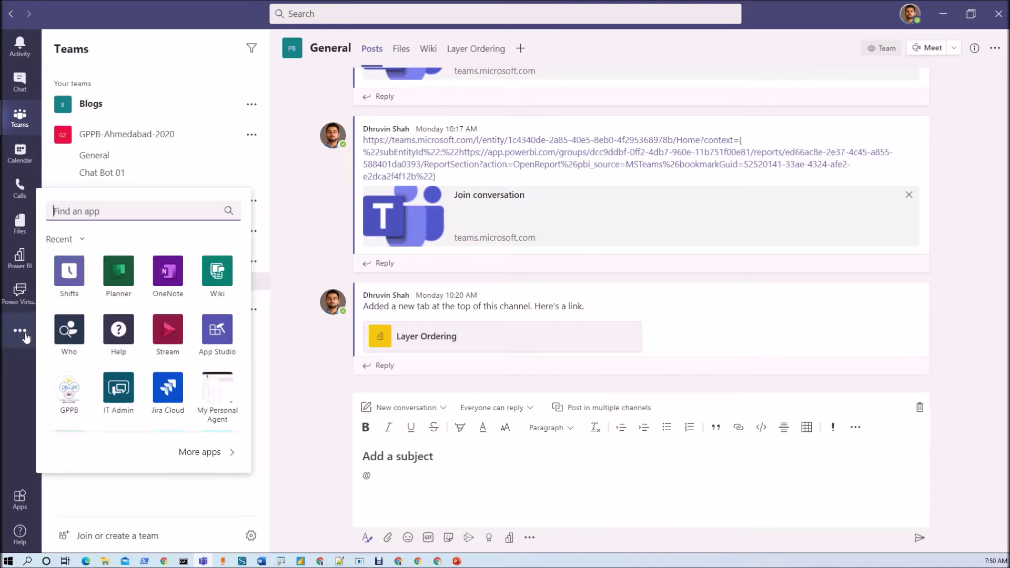
left_click(184, 457)
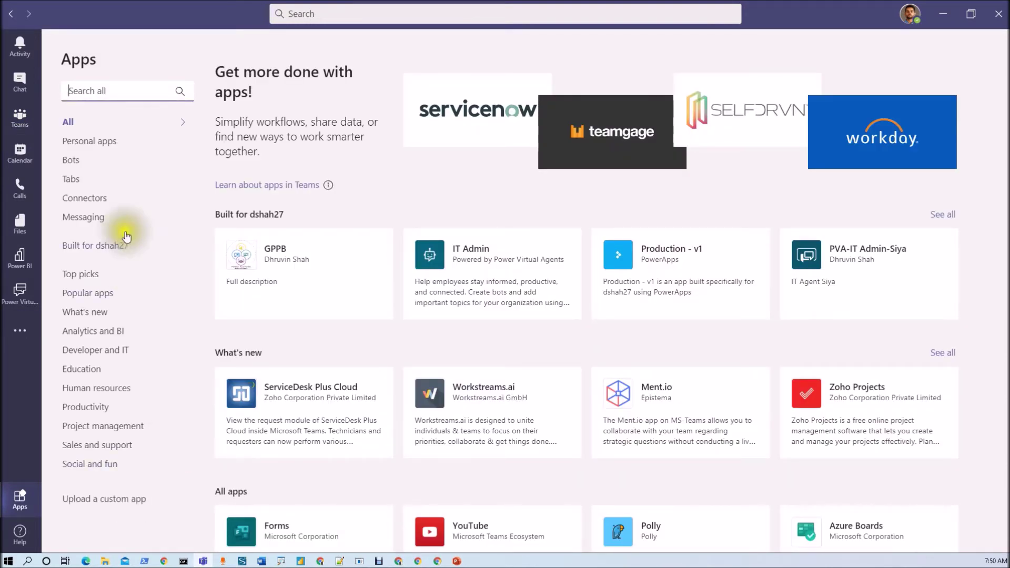
left_click(94, 254)
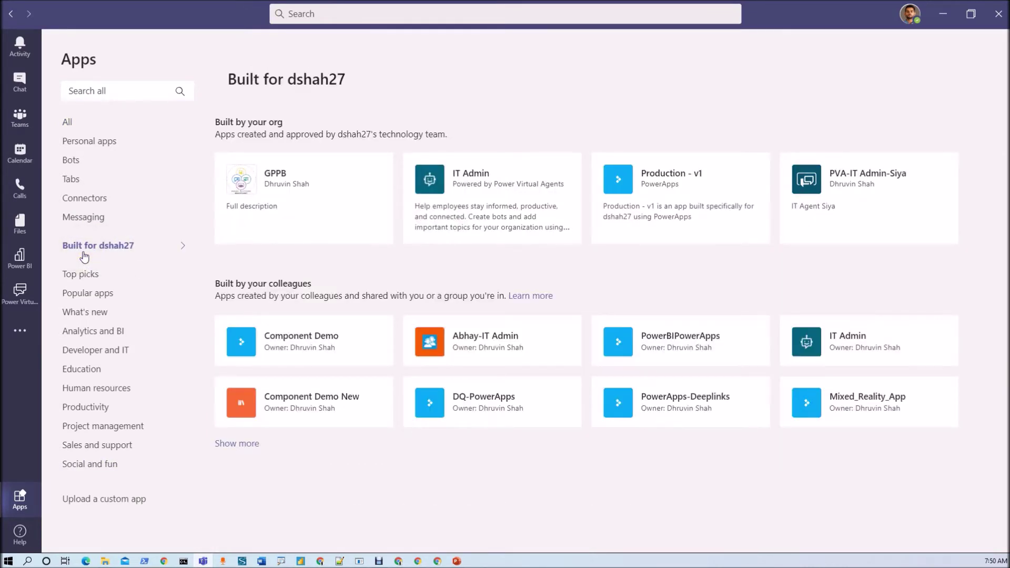
left_click(519, 344)
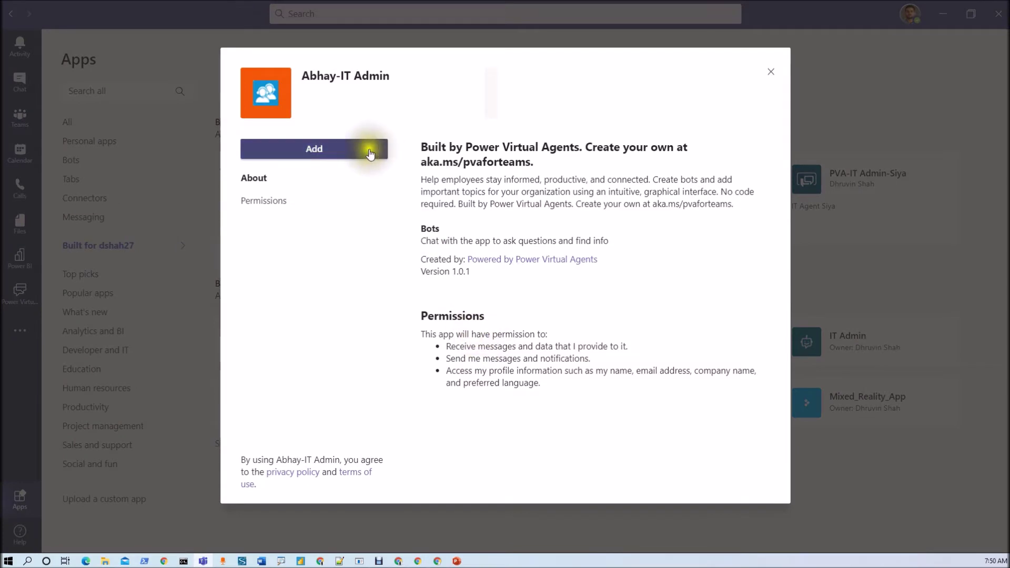
left_click(365, 153)
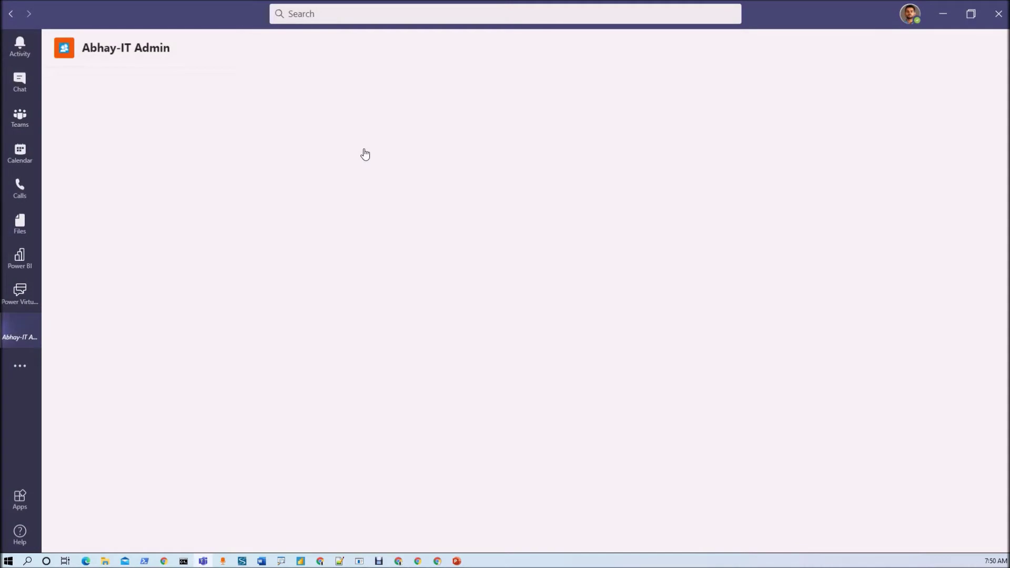
left_click(22, 339)
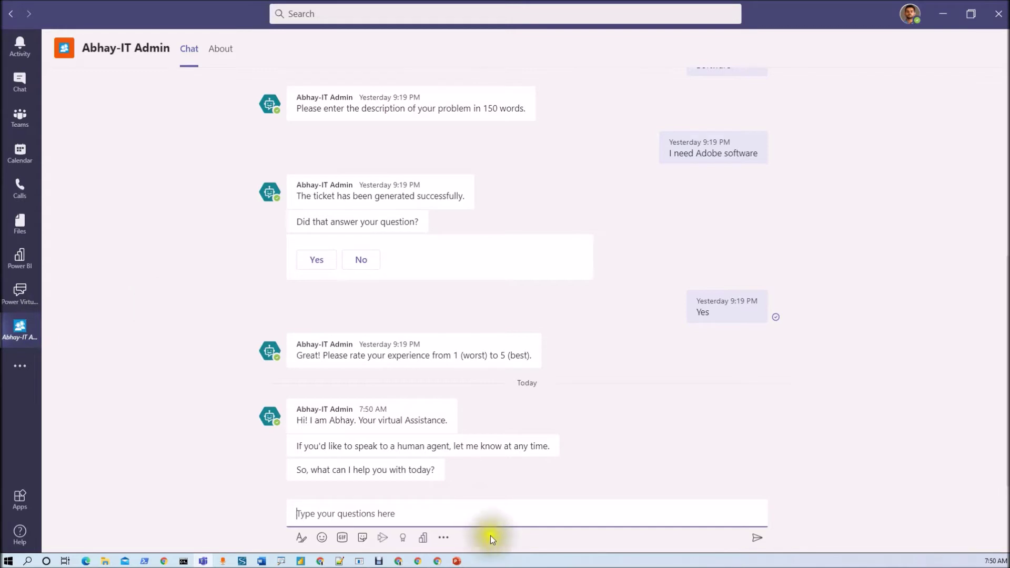
Step: Switch to the team member's Microsoft Teams session in the guest browser window and check the signed-in account
mouse_move(457, 561)
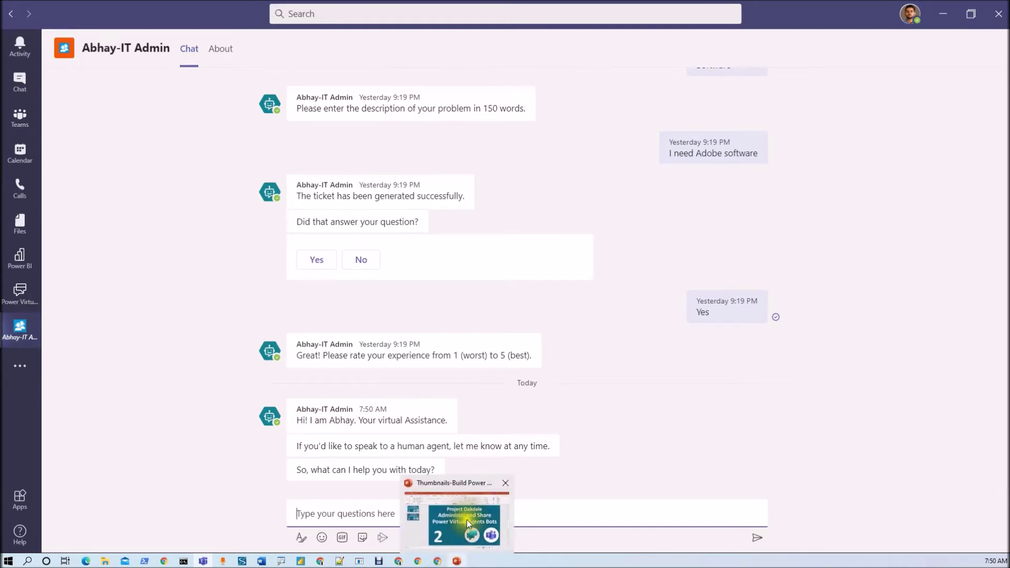
mouse_move(467, 506)
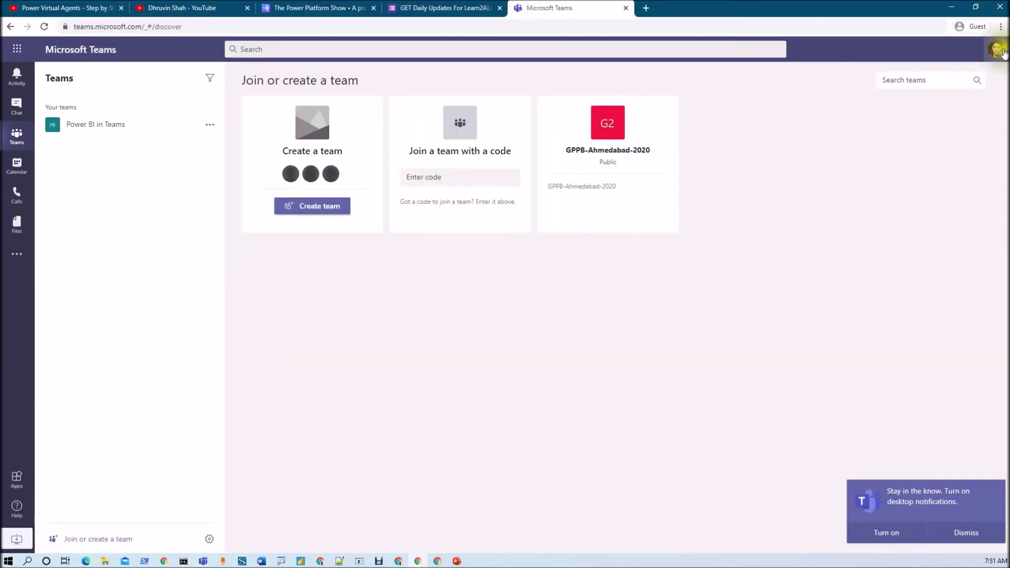
left_click(997, 50)
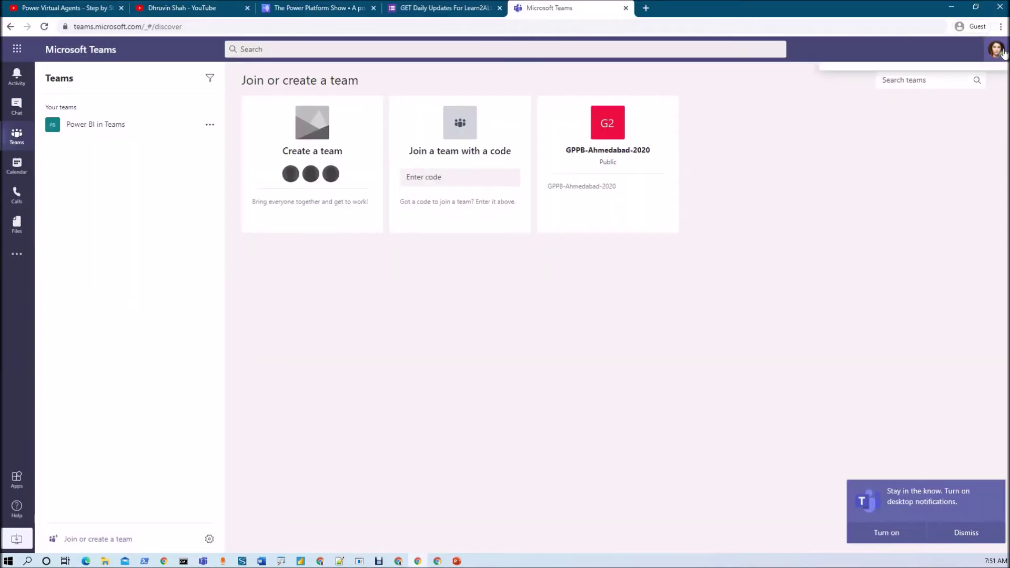
left_click(759, 123)
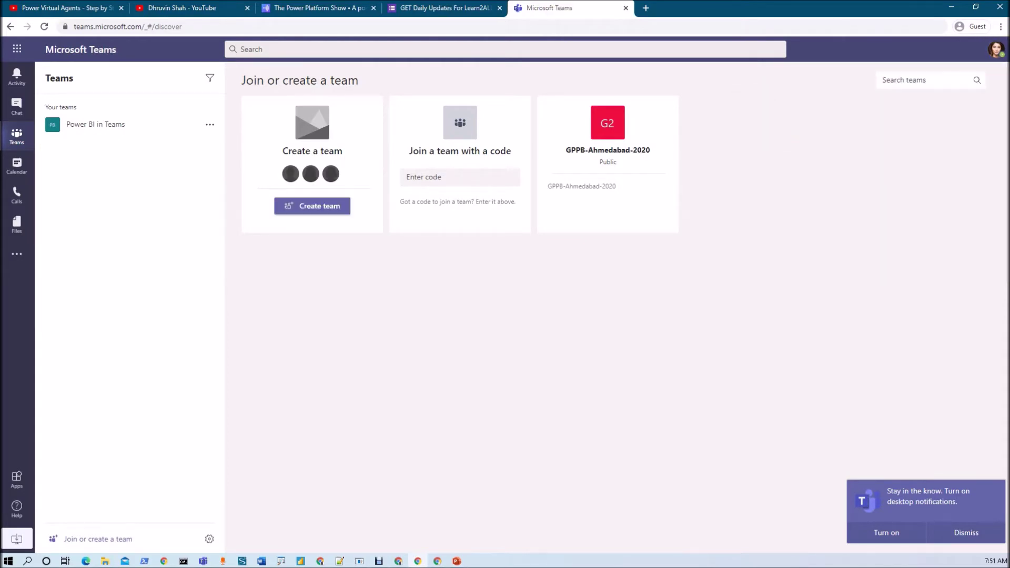
Step: Reload the app store and add the colleague-built Abhay-IT Admin bot for the team member
left_click(18, 256)
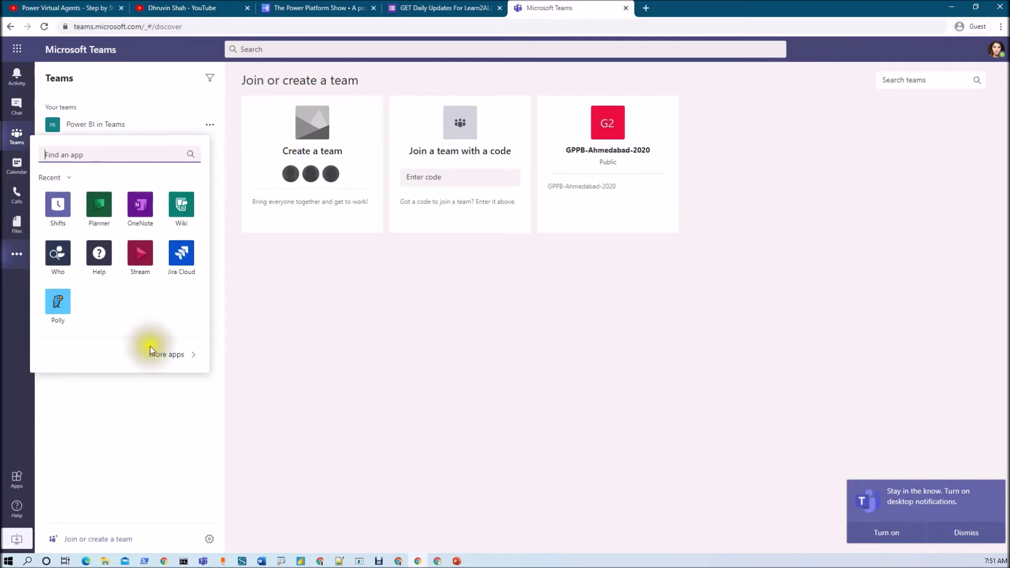
left_click(164, 354)
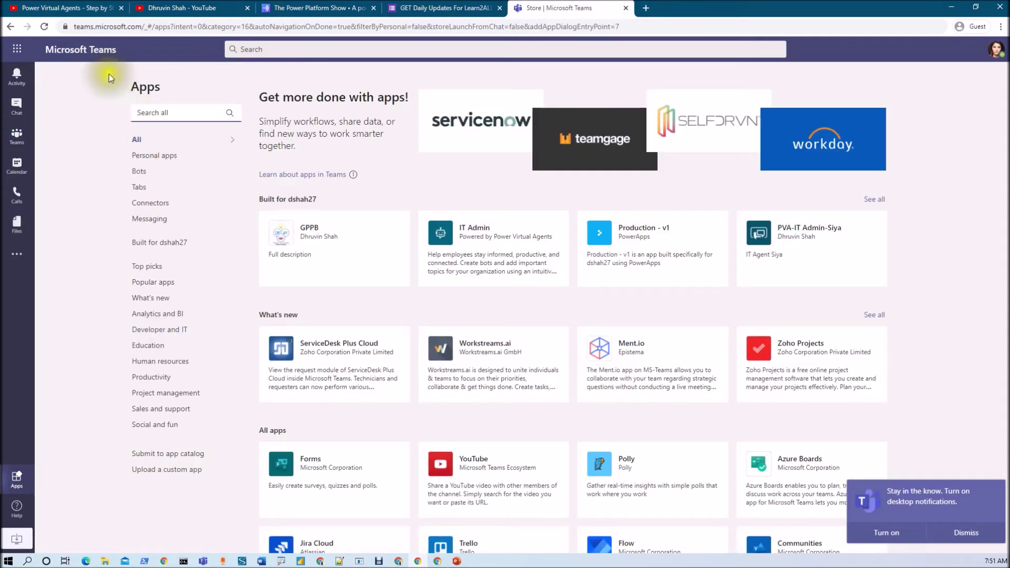
left_click(45, 27)
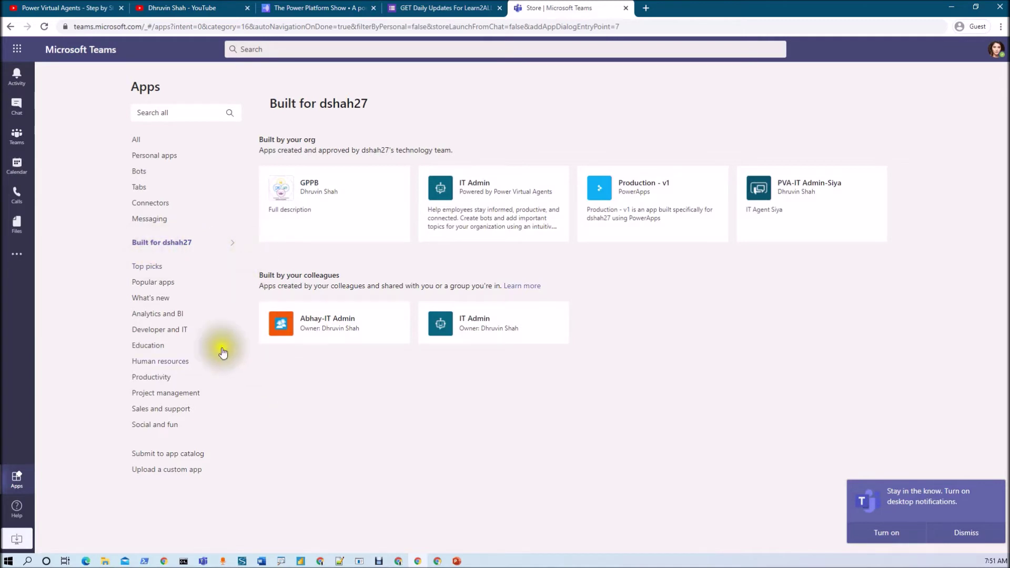
left_click(339, 334)
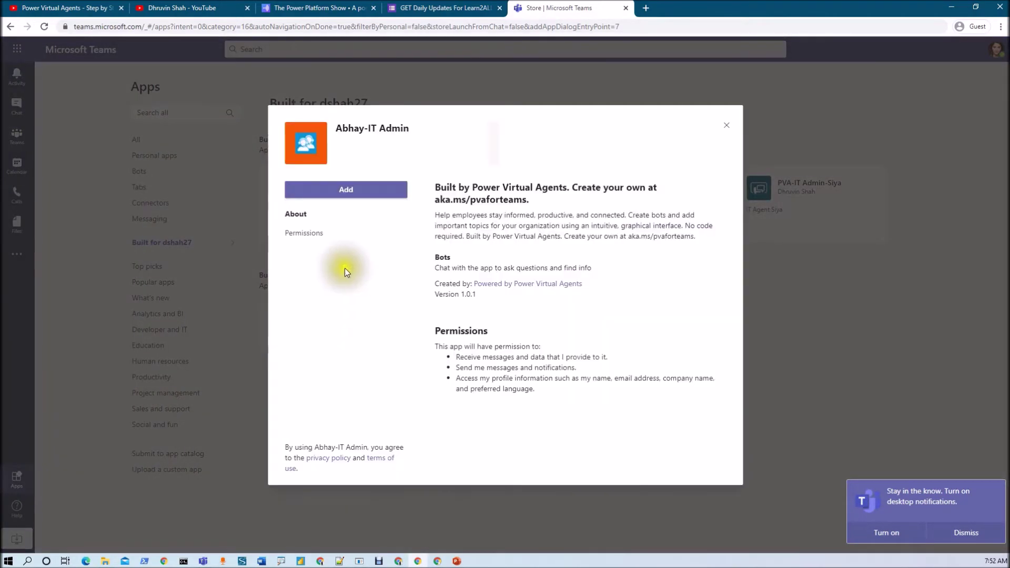
left_click(367, 191)
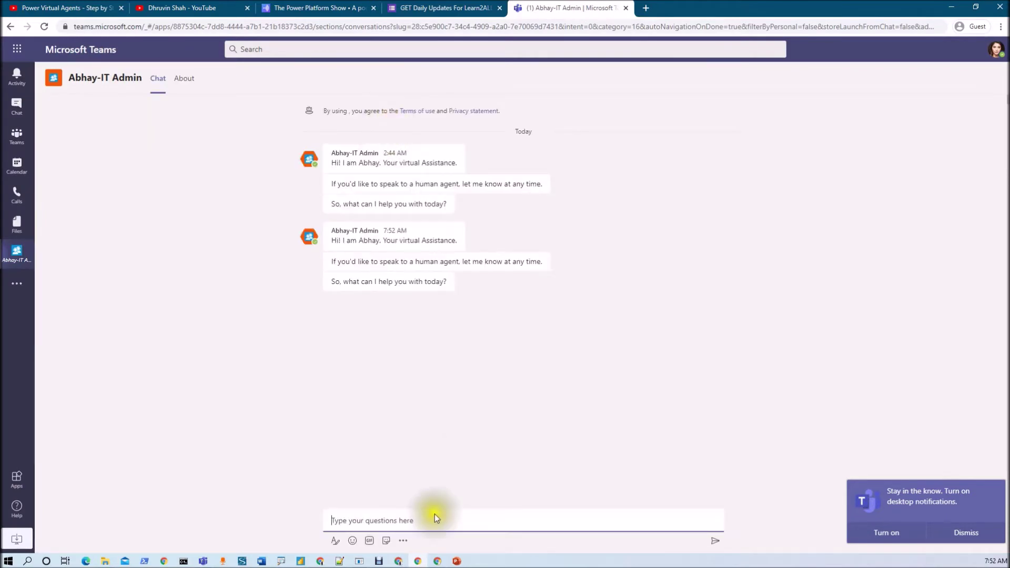
Step: Switch to the browser window showing the Project Management - Team Leads chat and check which account is signed in
mouse_move(436, 563)
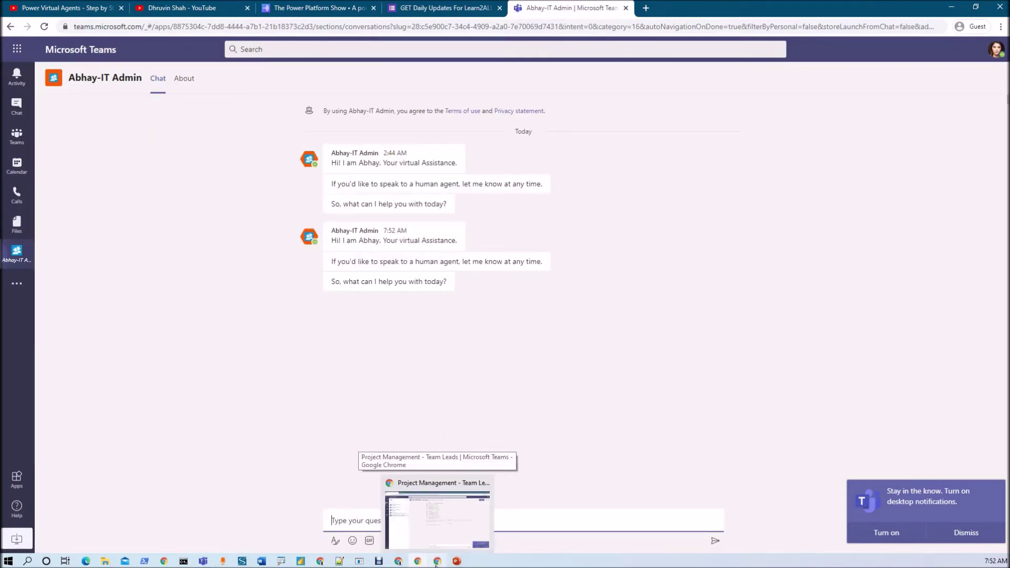
mouse_move(397, 563)
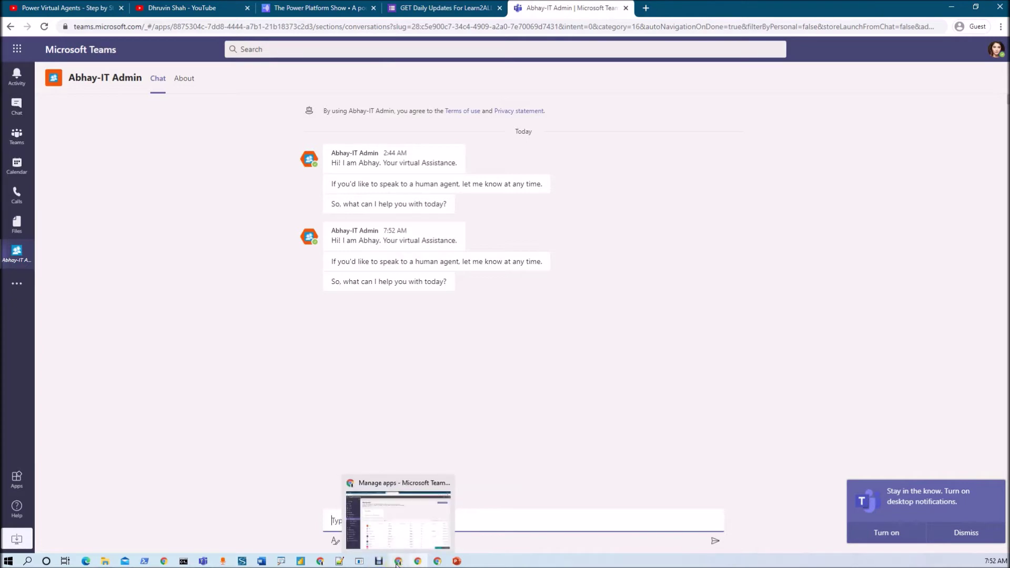
left_click(399, 511)
key("alt+Tab")
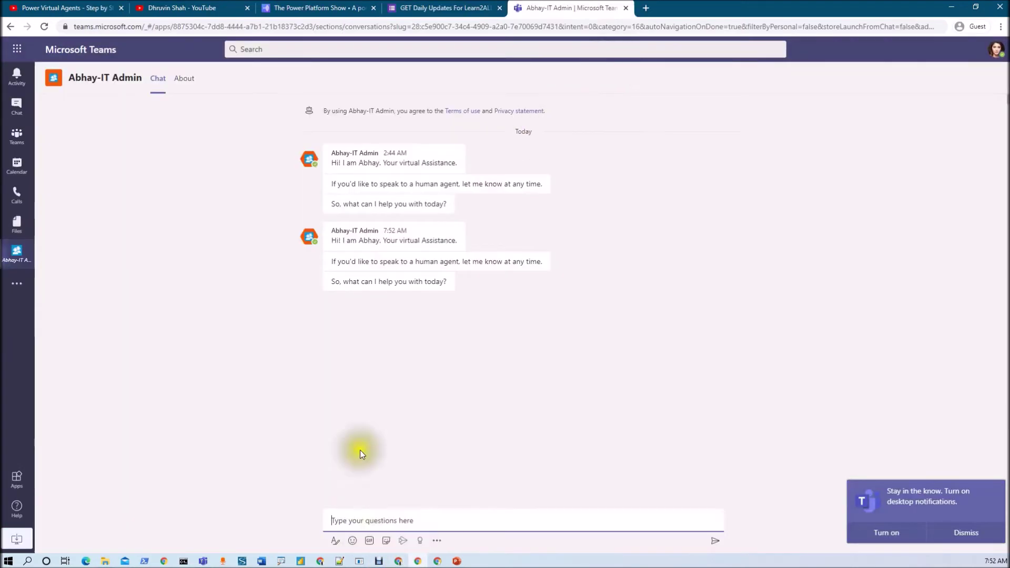
mouse_move(438, 562)
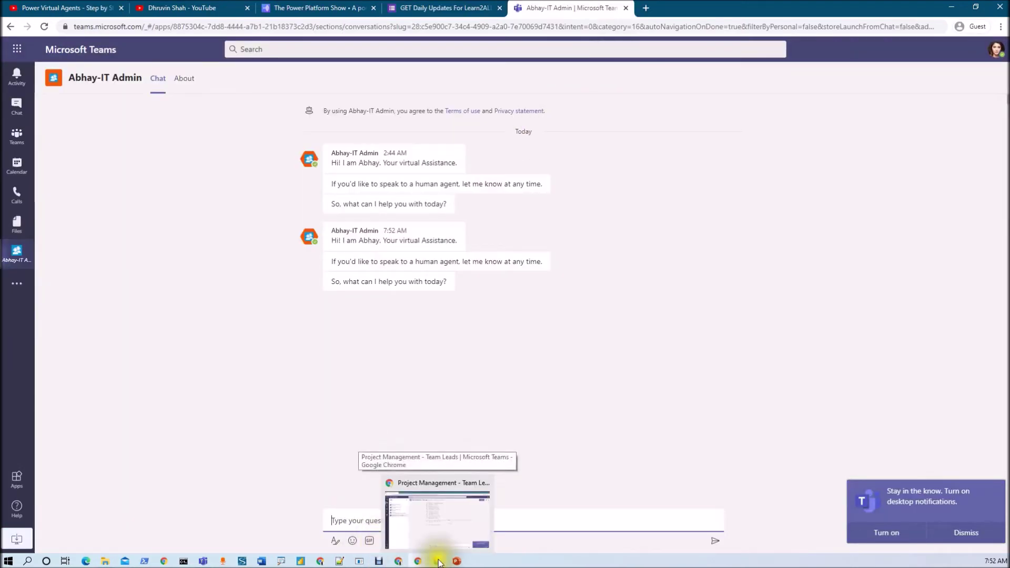
left_click(451, 502)
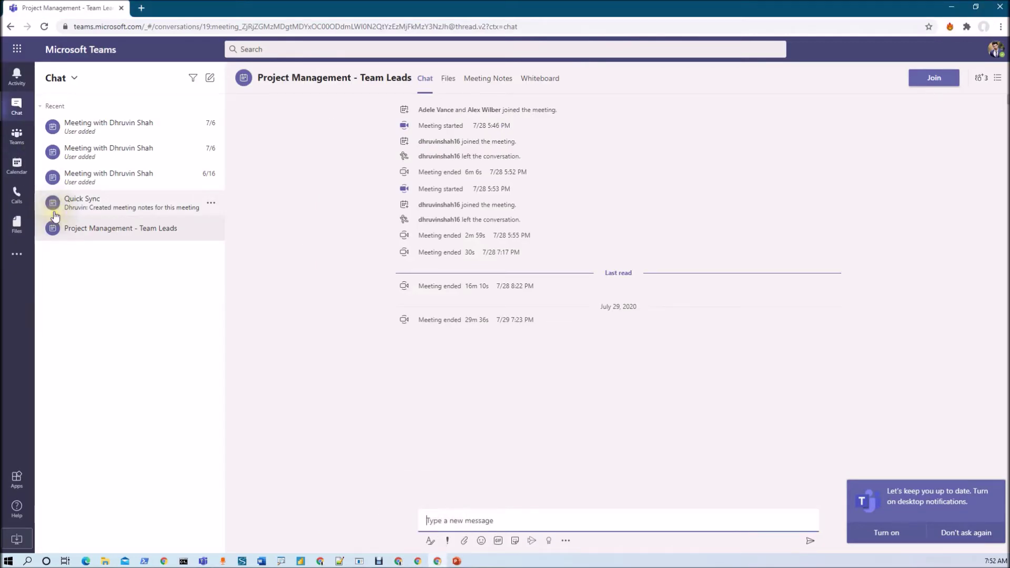
left_click(995, 55)
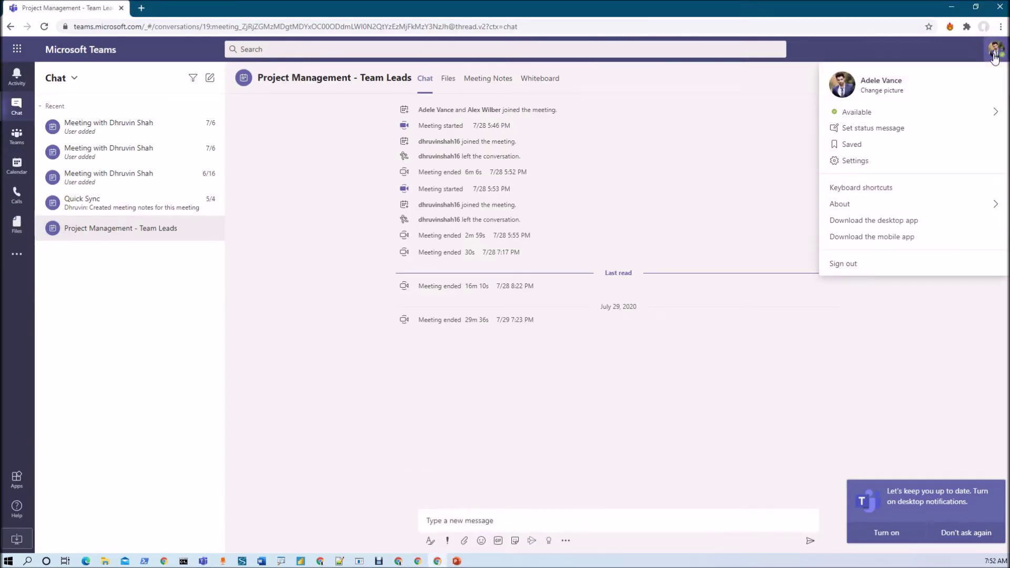
Step: Examine which organization and colleague-built apps the app store offers this second account
left_click(17, 255)
left_click(162, 355)
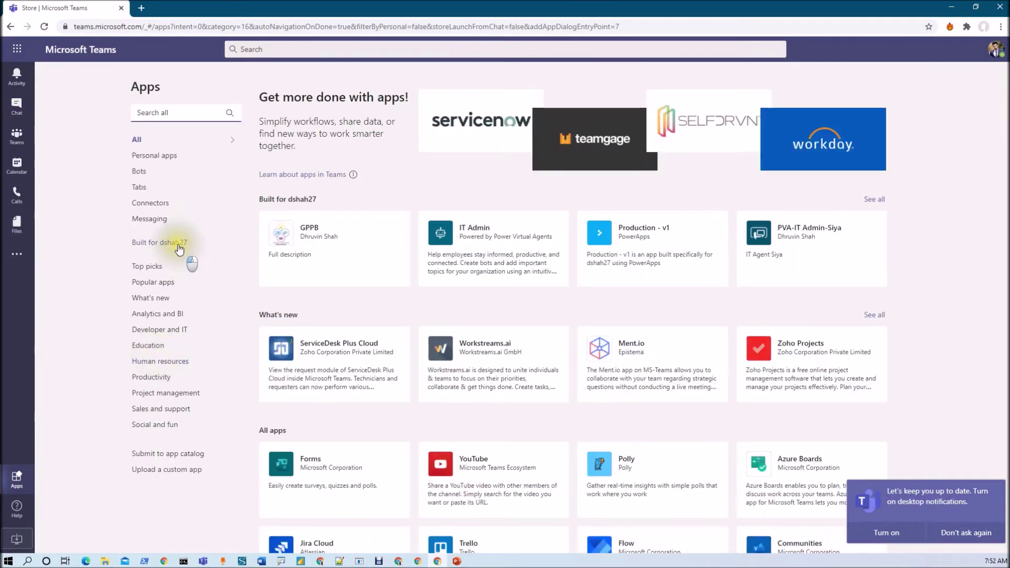
left_click(178, 245)
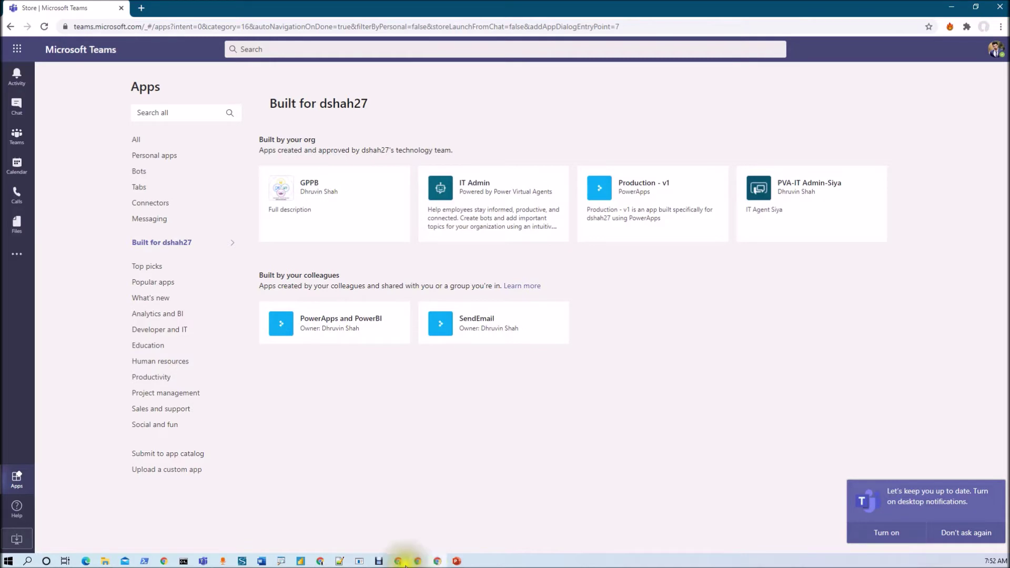
Step: Switch to the Teams desktop app and open the sharing options of the Abhay-IT Admin chatbot in Power Virtual Agents
left_click(203, 561)
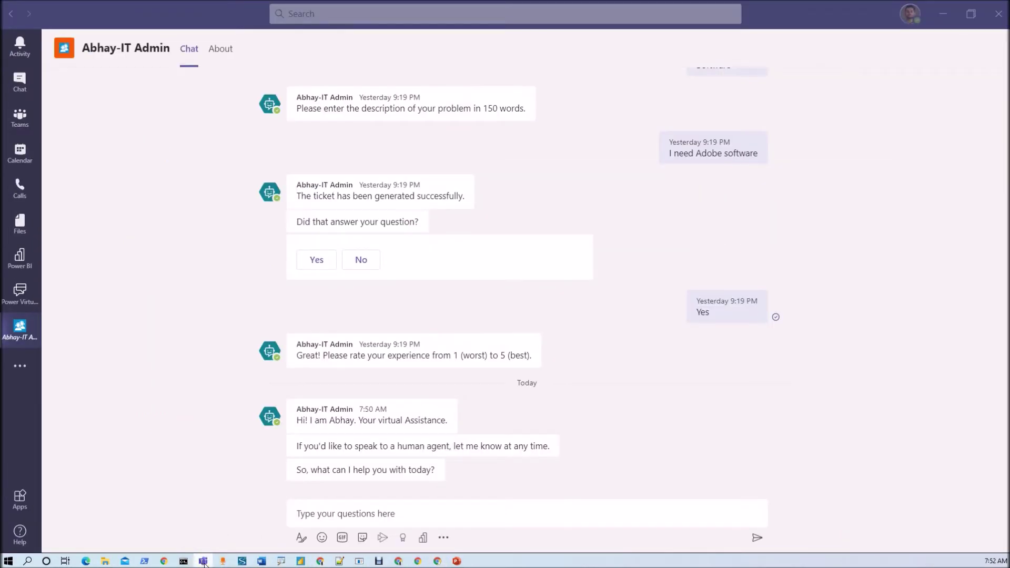
left_click(25, 296)
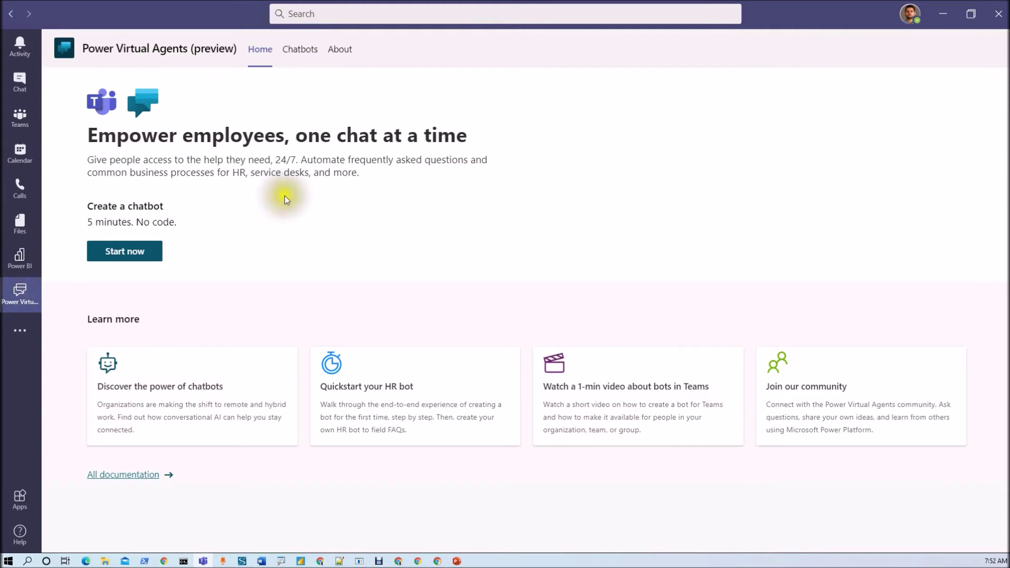
left_click(297, 52)
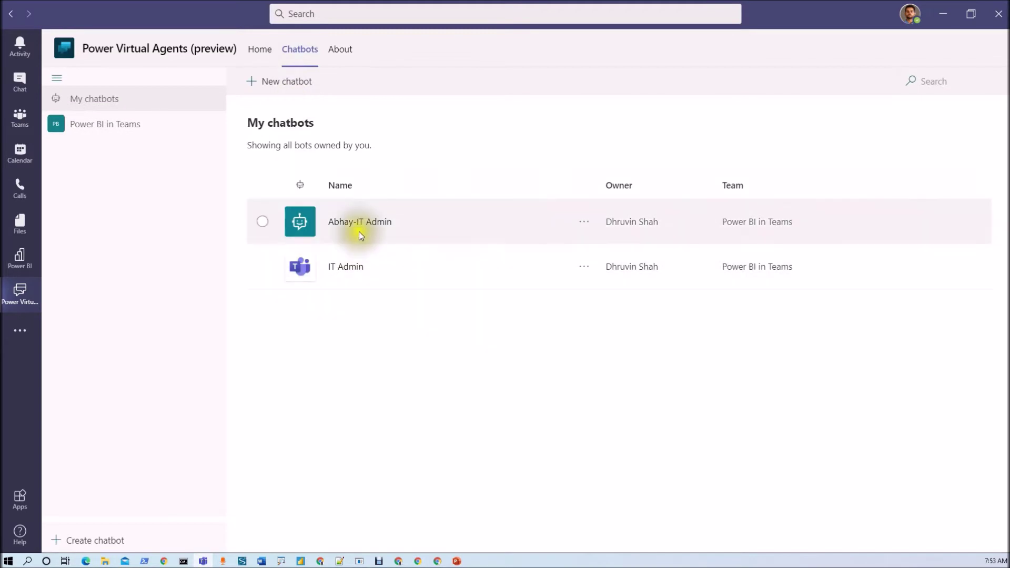
left_click(362, 226)
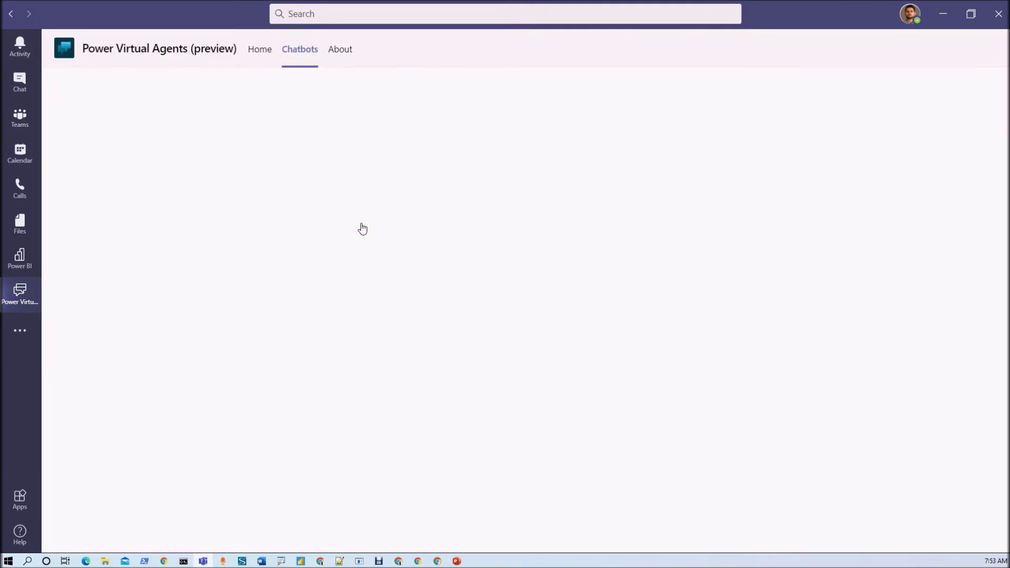
left_click(825, 381)
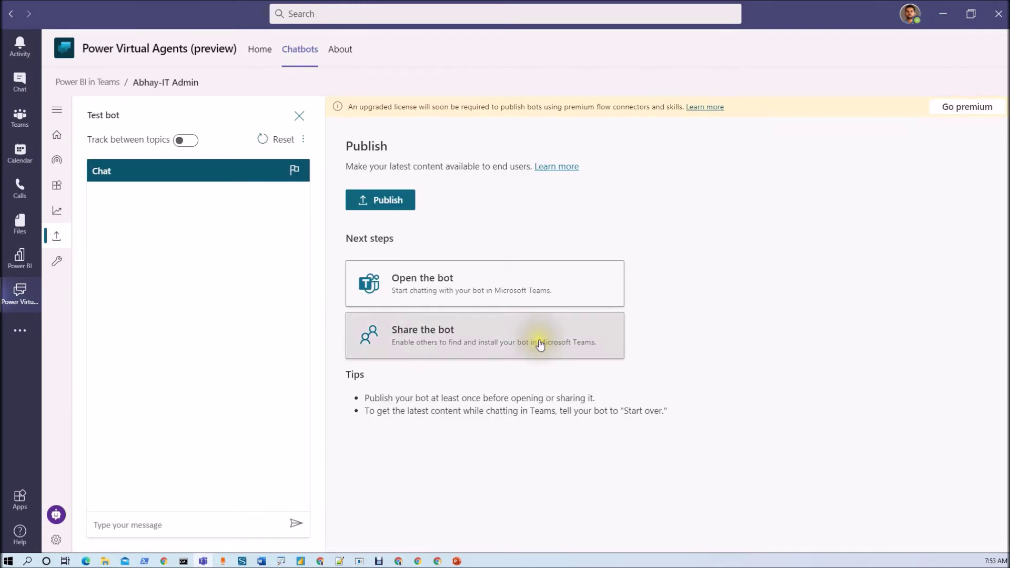
left_click(541, 344)
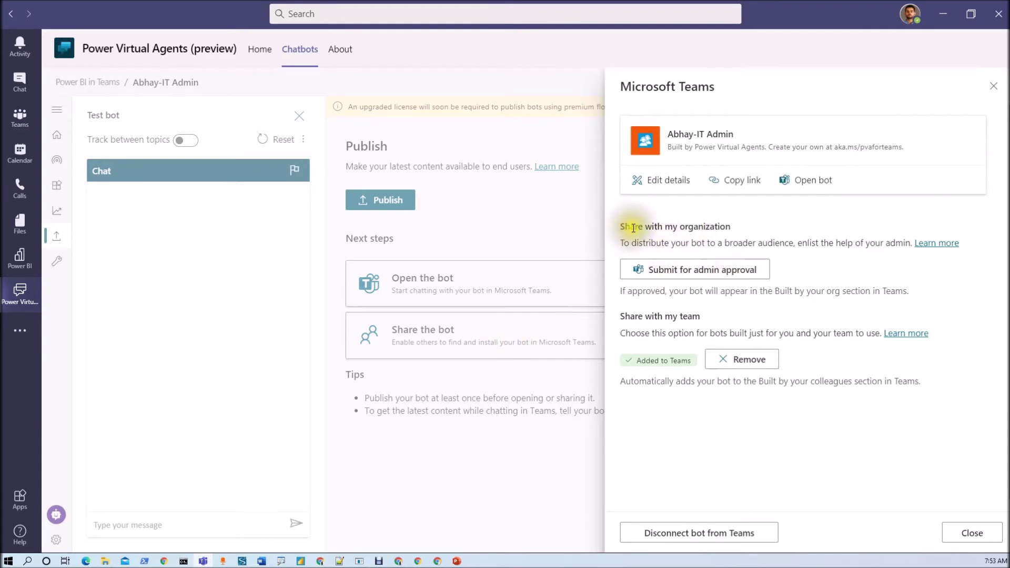
Step: Review the bot's developer information and submit Abhay-IT Admin for admin approval, agreeing to give everyone access to it
left_click(702, 280)
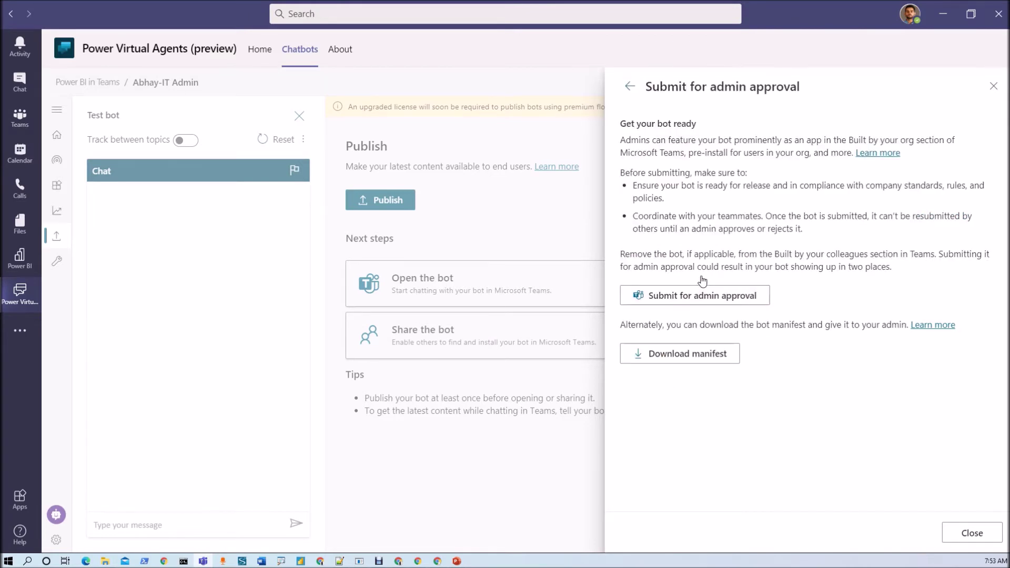
left_click(720, 302)
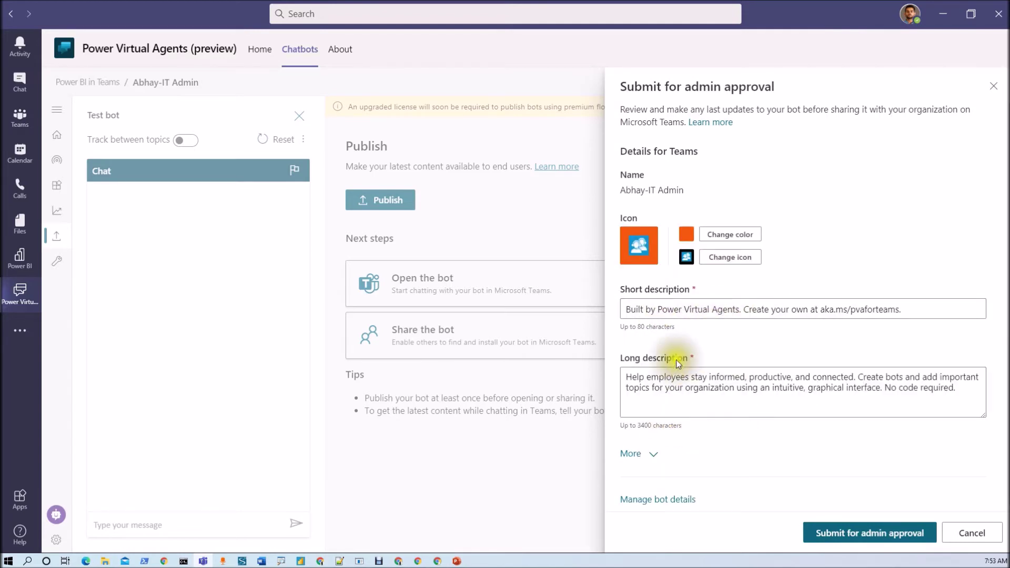
left_click(659, 453)
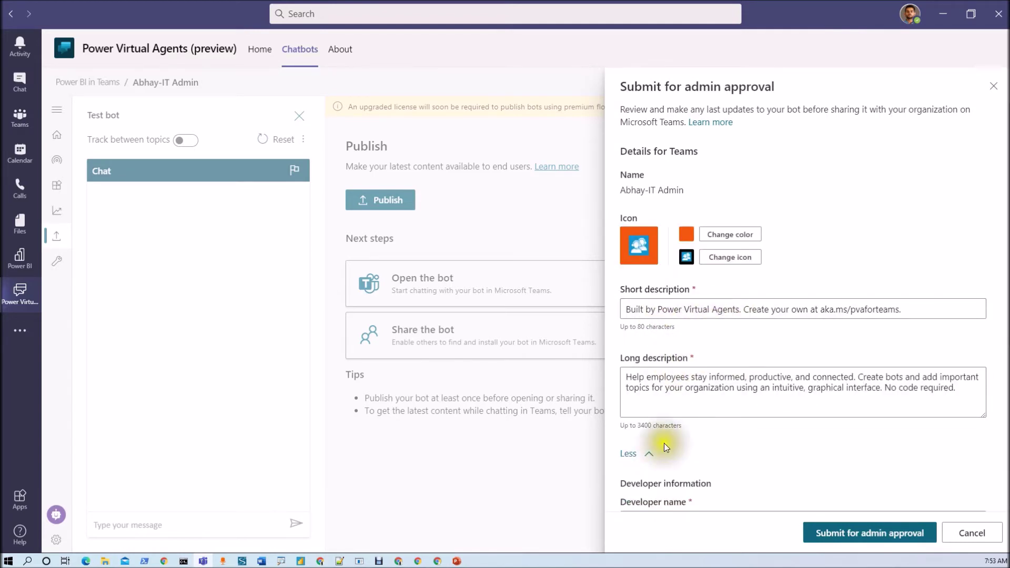
scroll(671, 439, "down", 2)
scroll(682, 403, "down", 3)
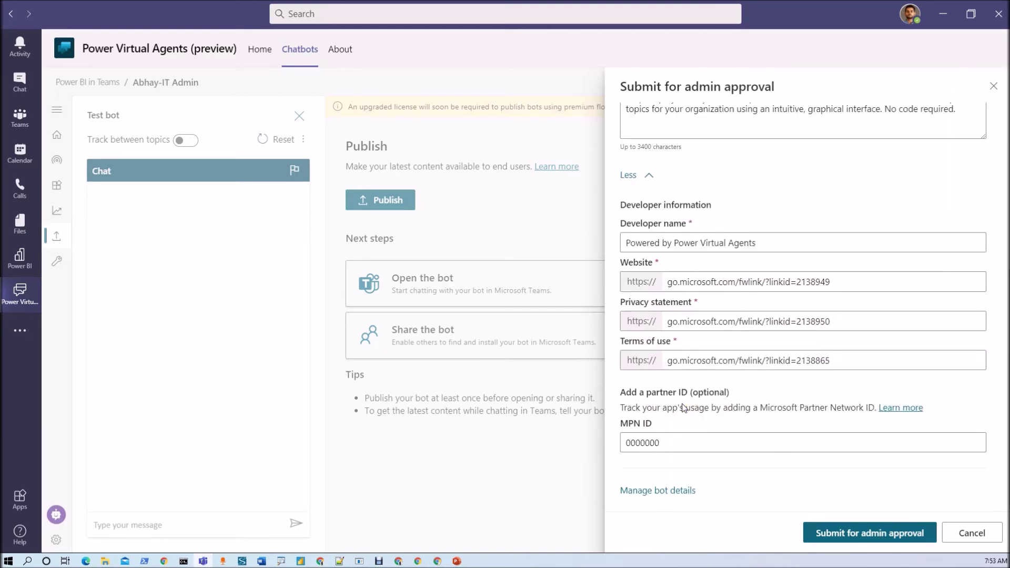
left_click(831, 533)
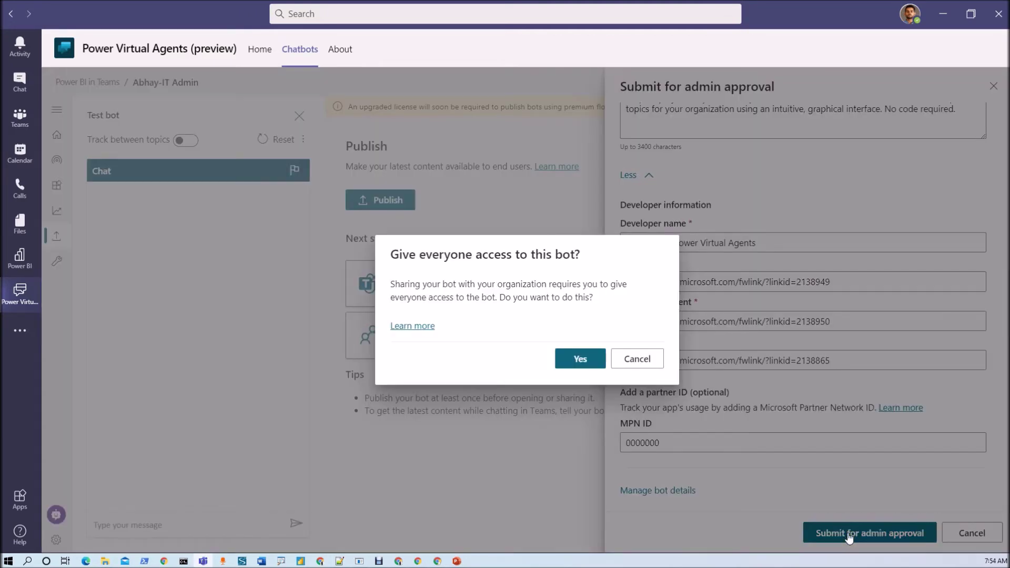
left_click(589, 361)
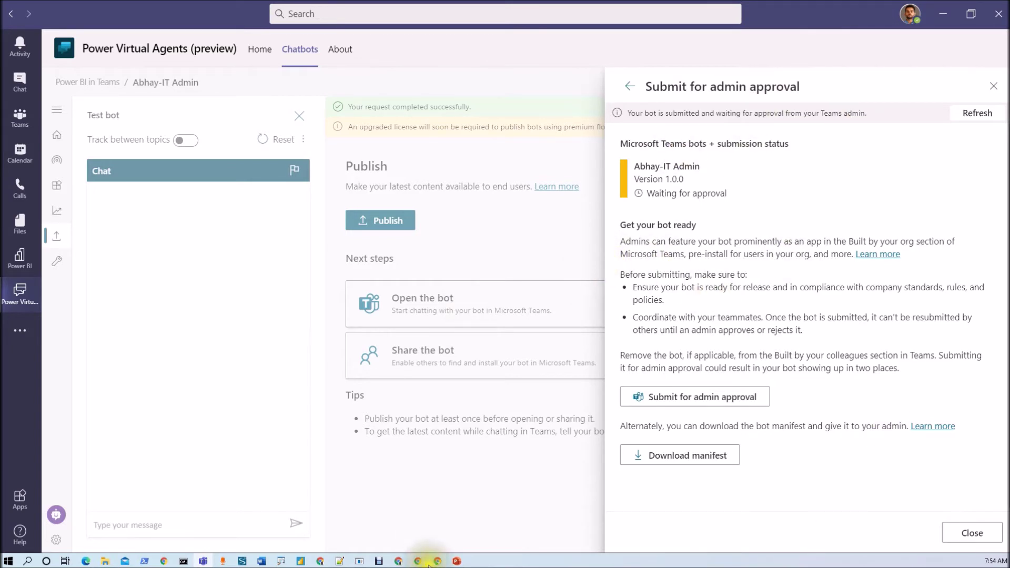
Step: Switch to the administrator's Chrome window and open the Microsoft 365 admin center from Power Apps in a new tab
mouse_move(400, 563)
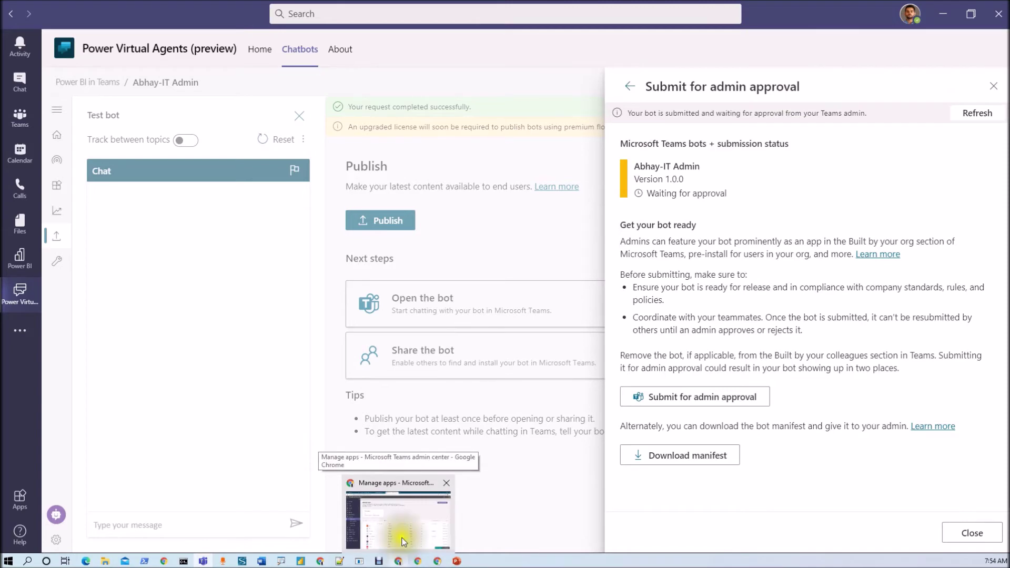
left_click(400, 521)
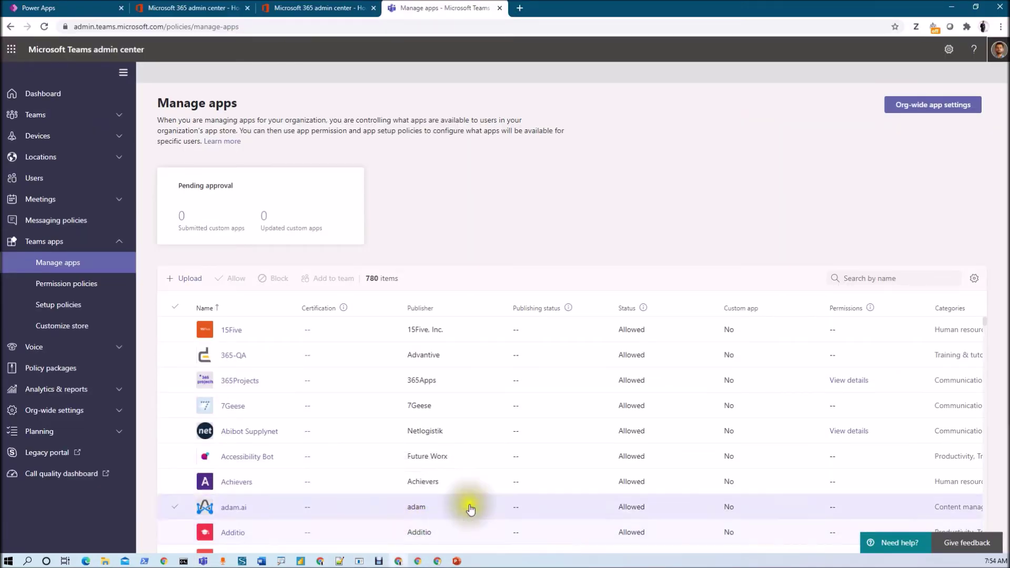
left_click(323, 14)
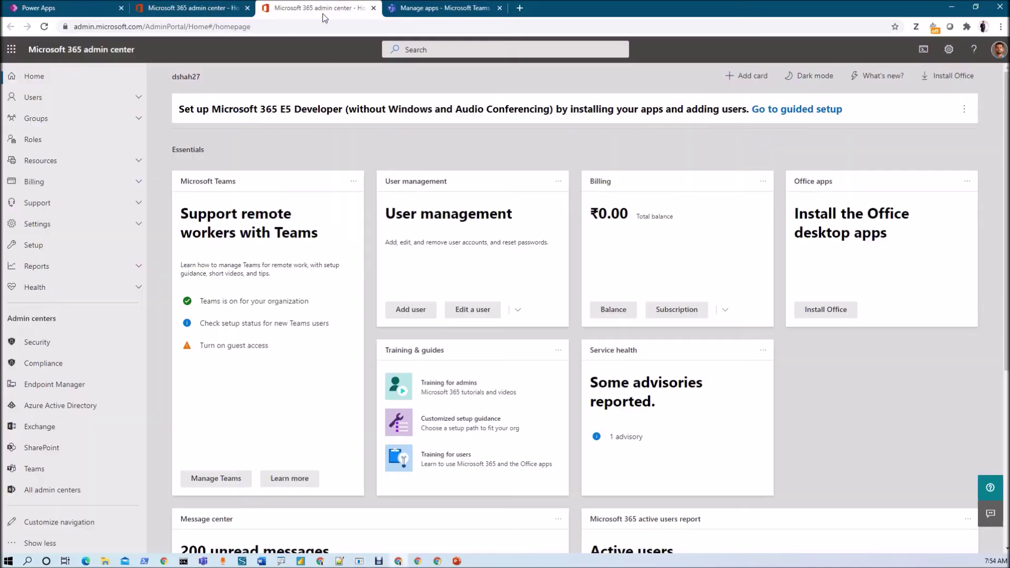
left_click(83, 14)
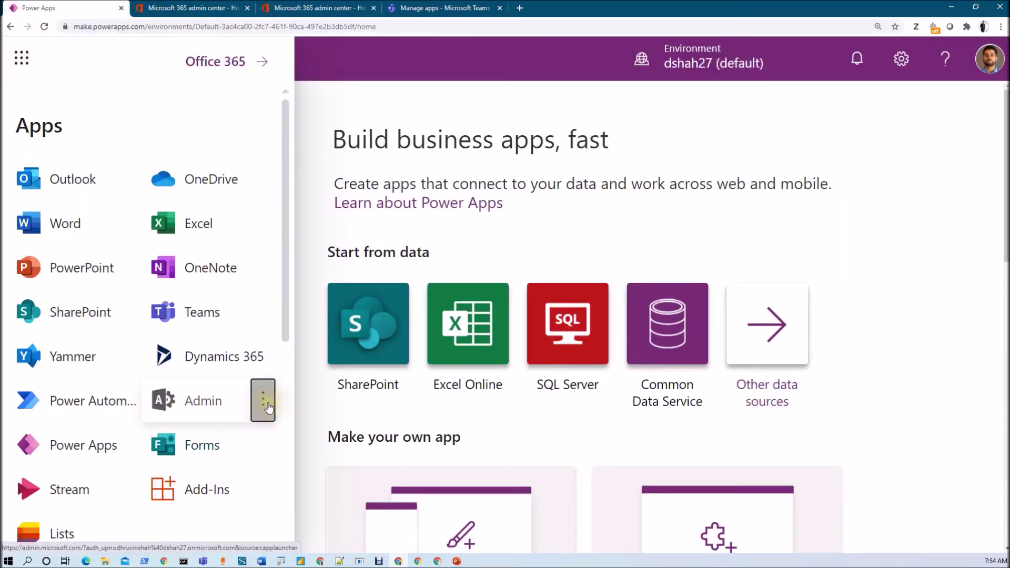
left_click(263, 400)
left_click(274, 438)
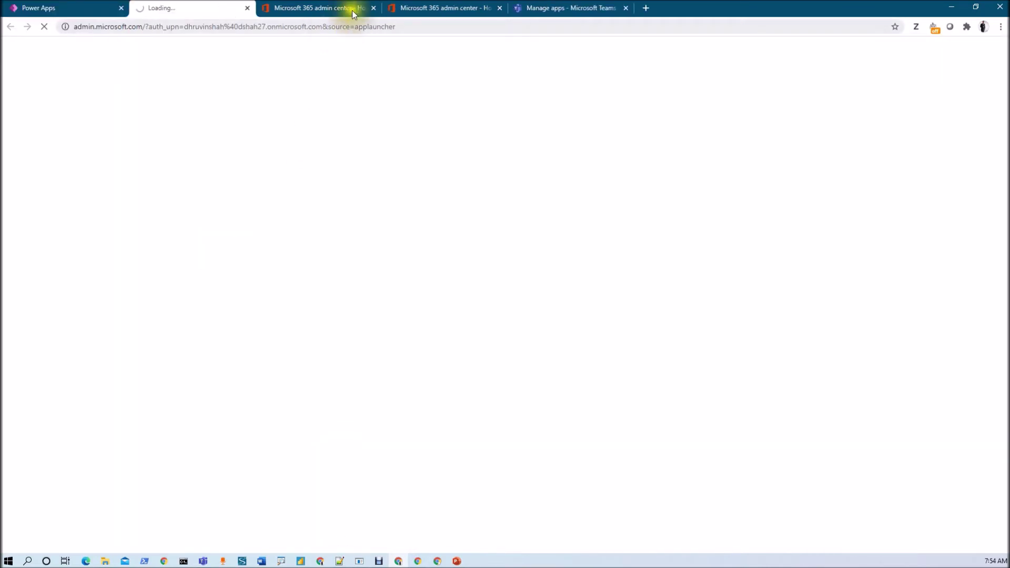
Step: Expand the full navigation in the newly opened Microsoft 365 admin center and open the Teams admin center
left_click(425, 10)
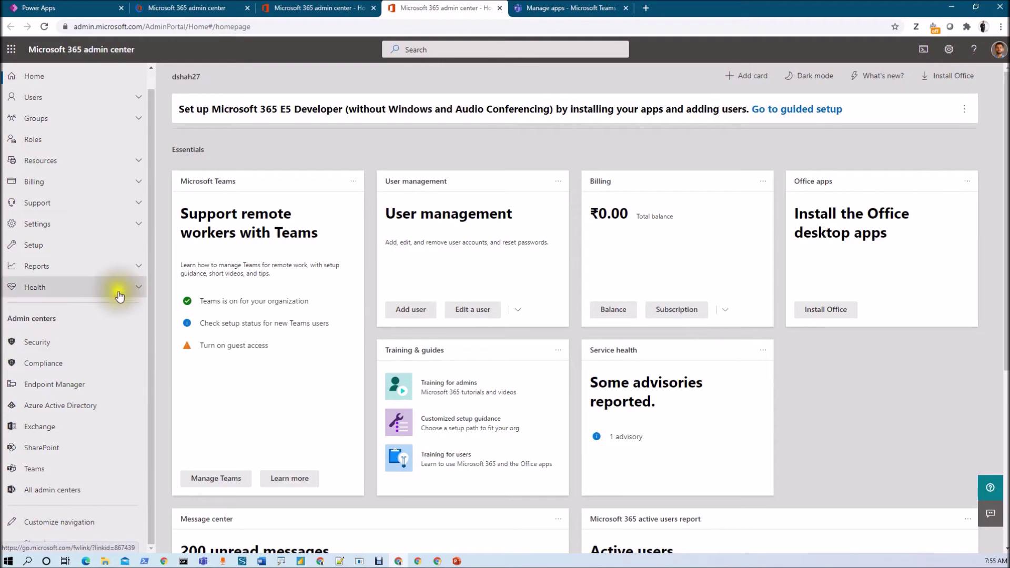
left_click(200, 7)
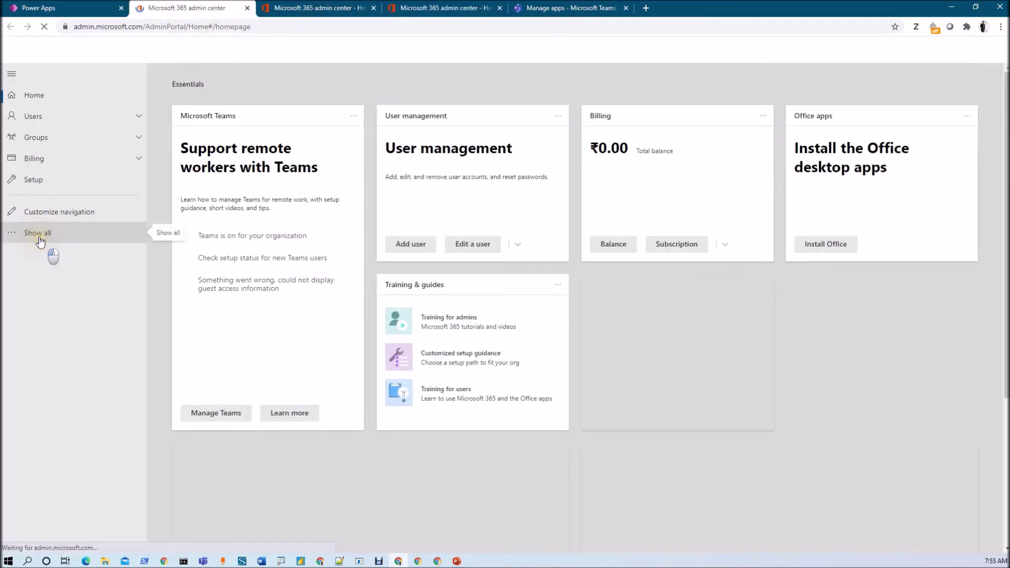
left_click(38, 234)
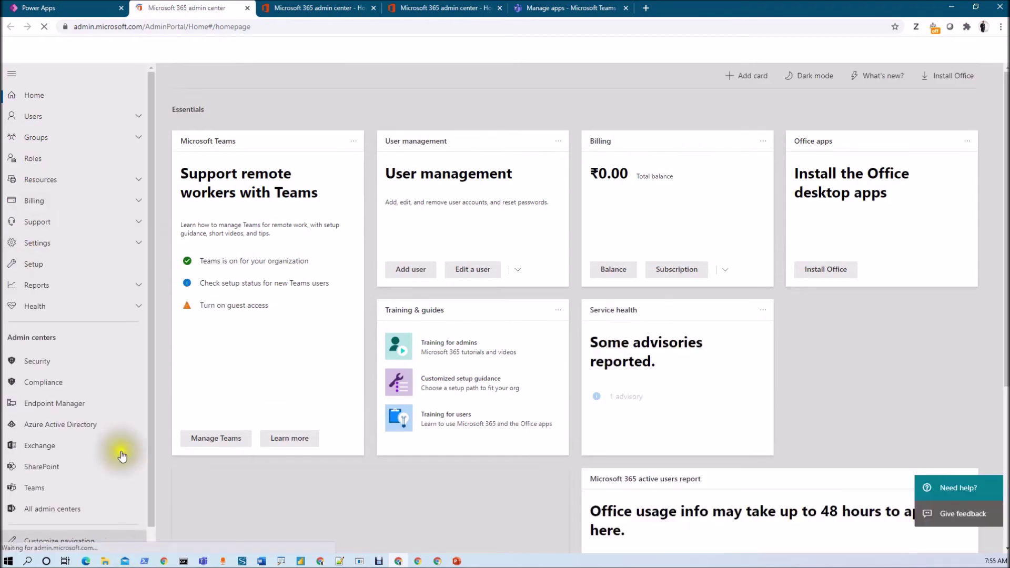
scroll(33, 337, "down", 1)
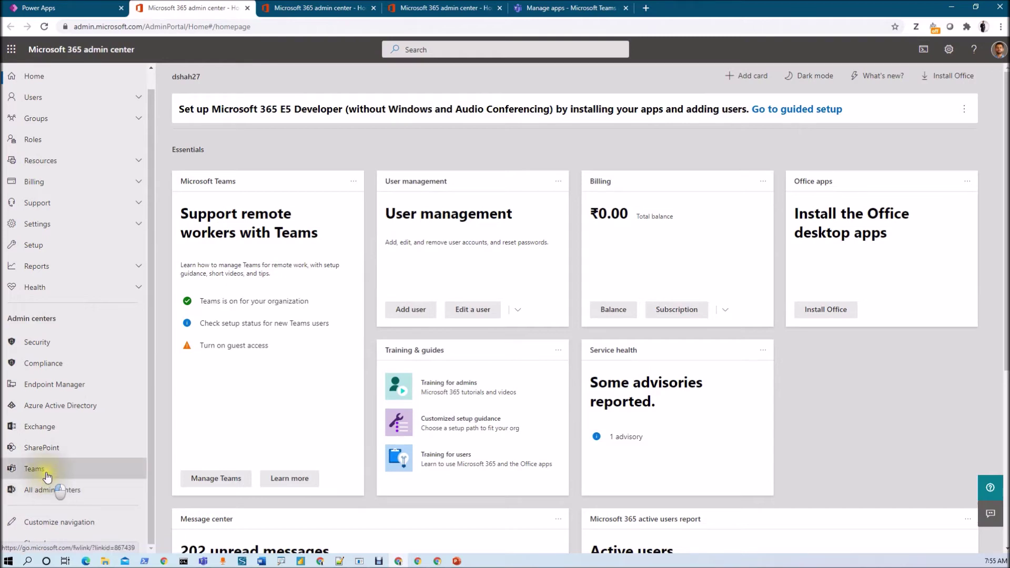
left_click(47, 477)
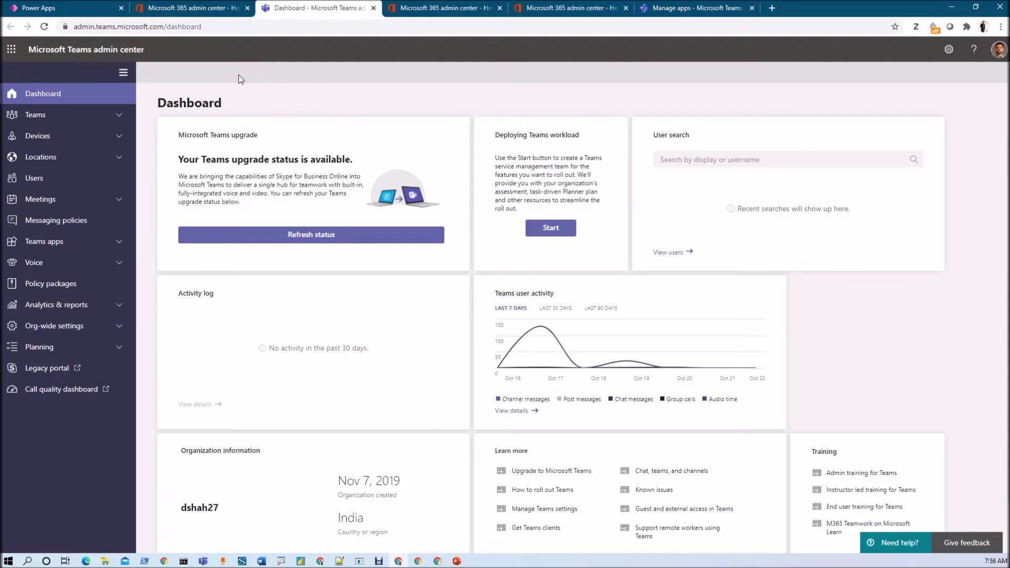
Step: Go to the Teams app management page, search for "abh" and open the Abhay-IT Admin app's details
left_click(105, 247)
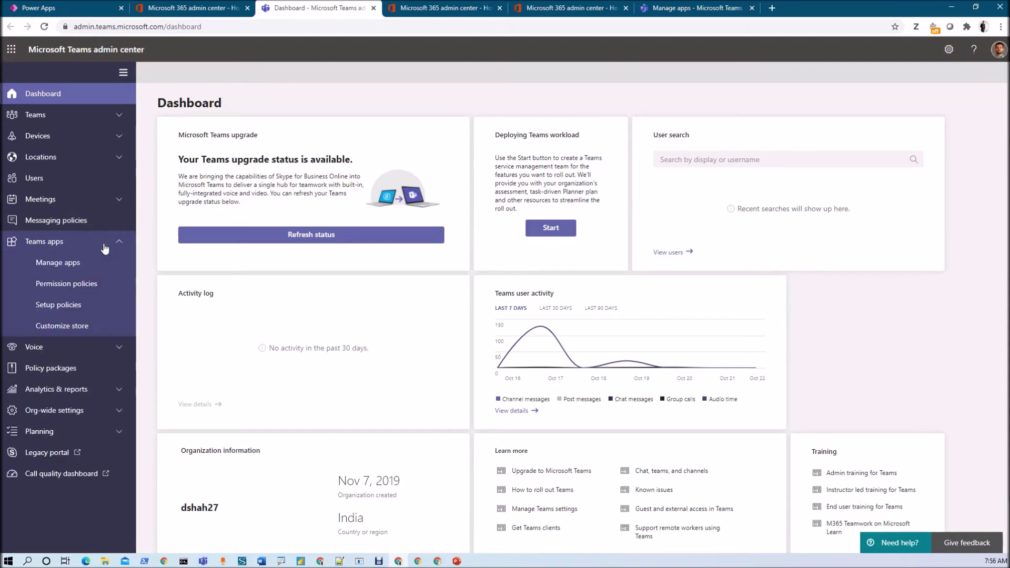
left_click(79, 264)
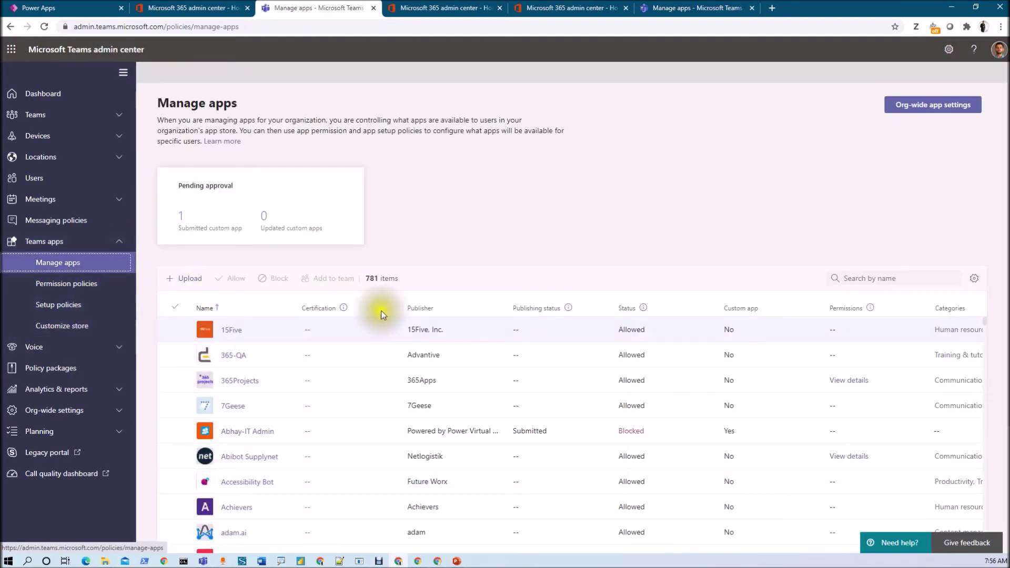
left_click(901, 285)
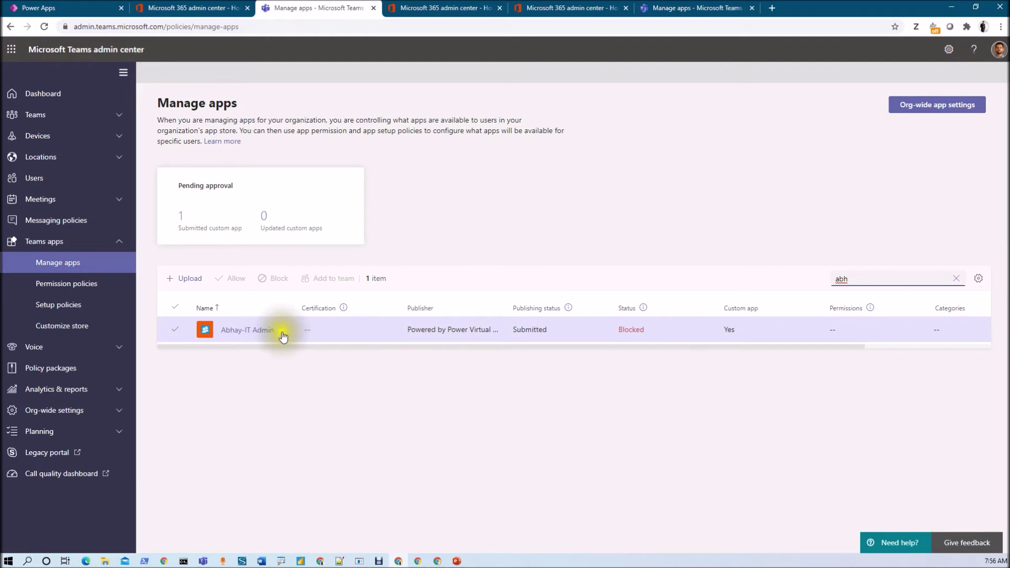
left_click(256, 333)
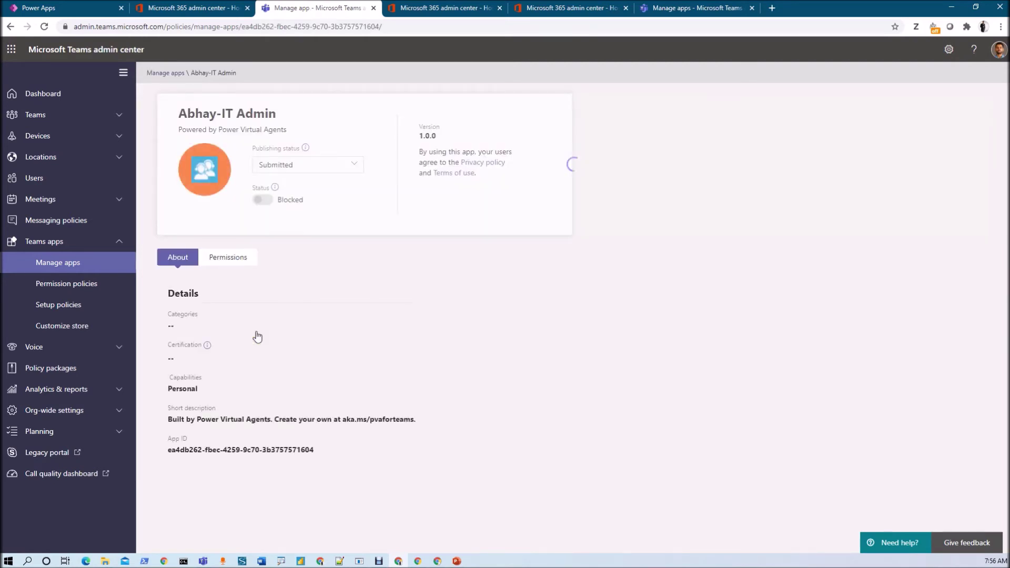
Step: Change the Abhay-IT Admin app's publishing status to Publish and confirm publishing the application
left_click(356, 169)
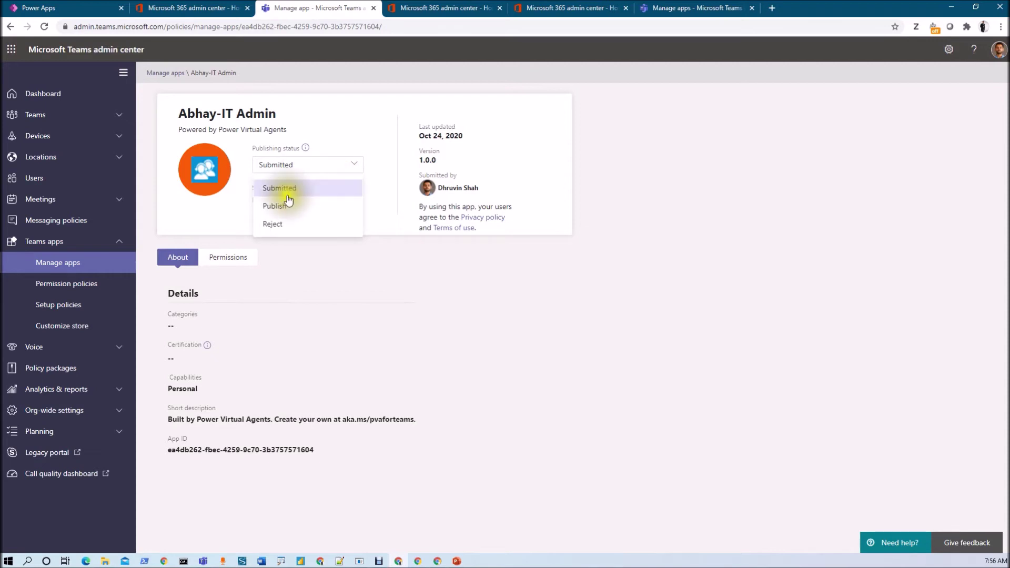
left_click(317, 207)
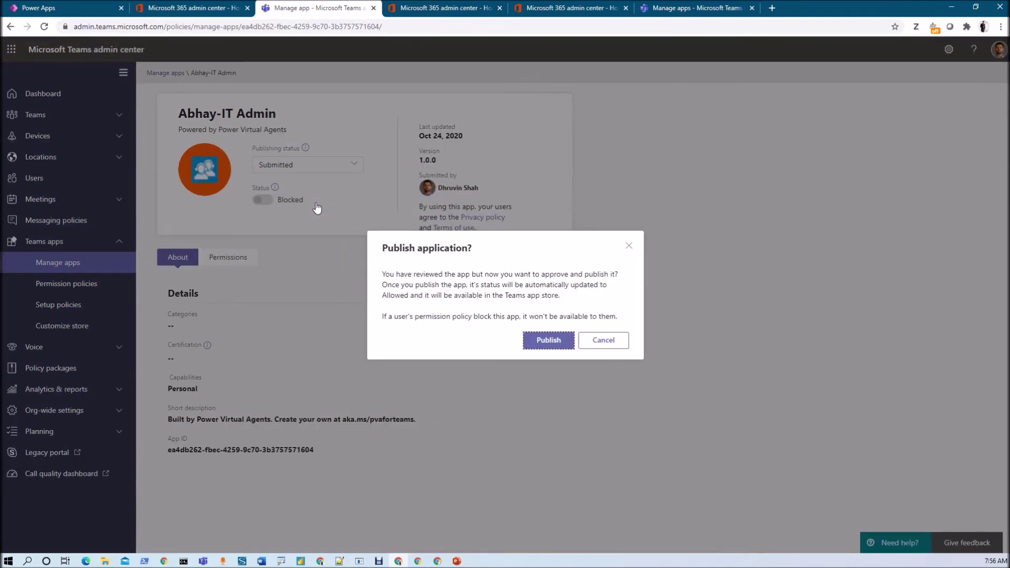
left_click(534, 341)
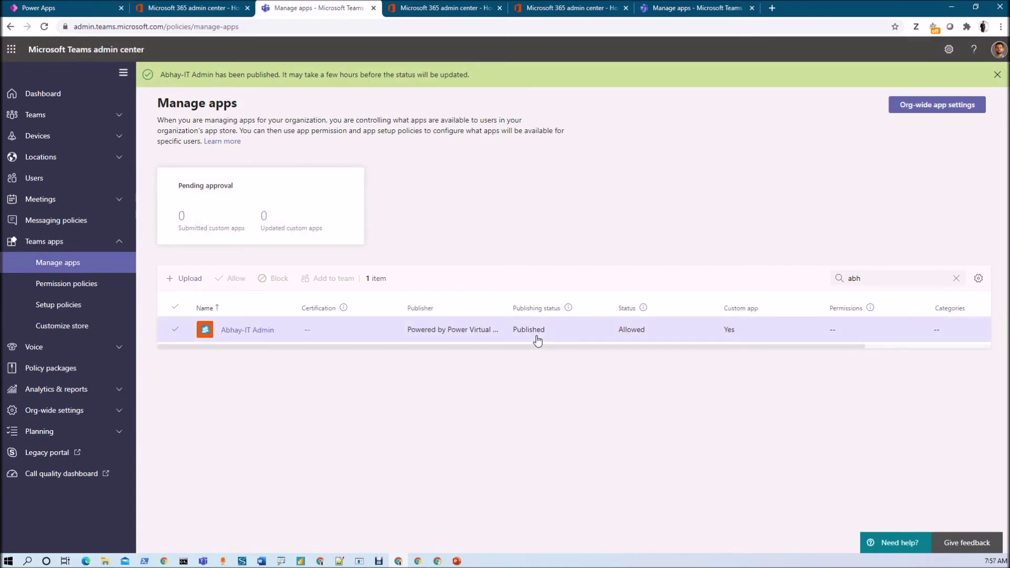
Step: Return to the Teams desktop app, refresh the Abhay-IT Admin bot's submission status and minimize the window
left_click(203, 561)
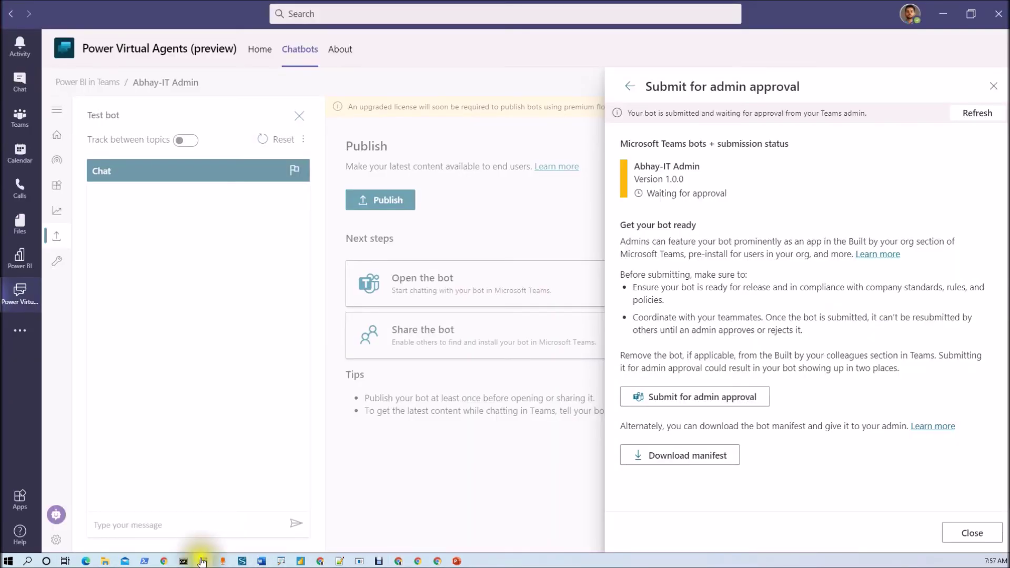
left_click(987, 118)
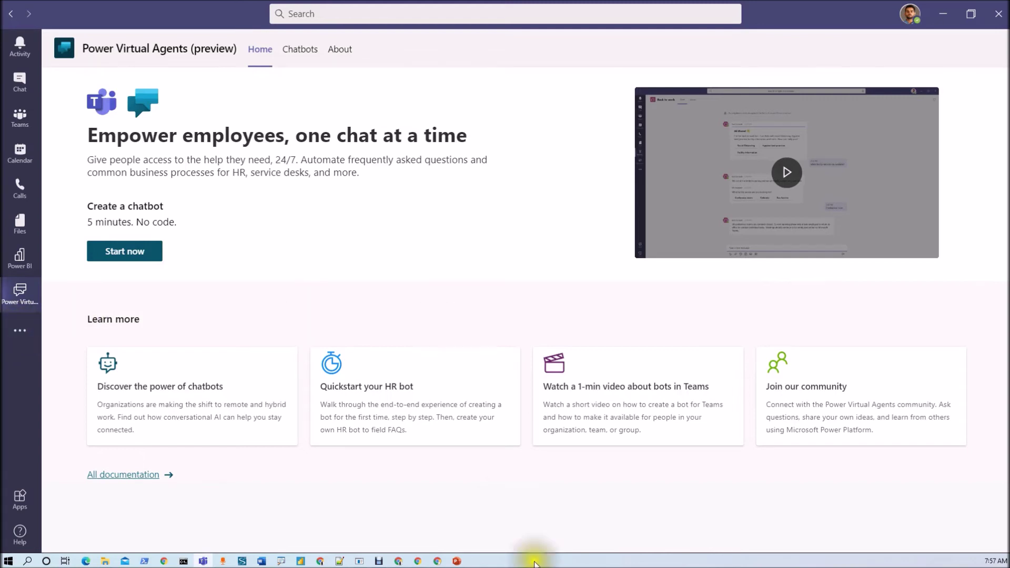
mouse_move(420, 562)
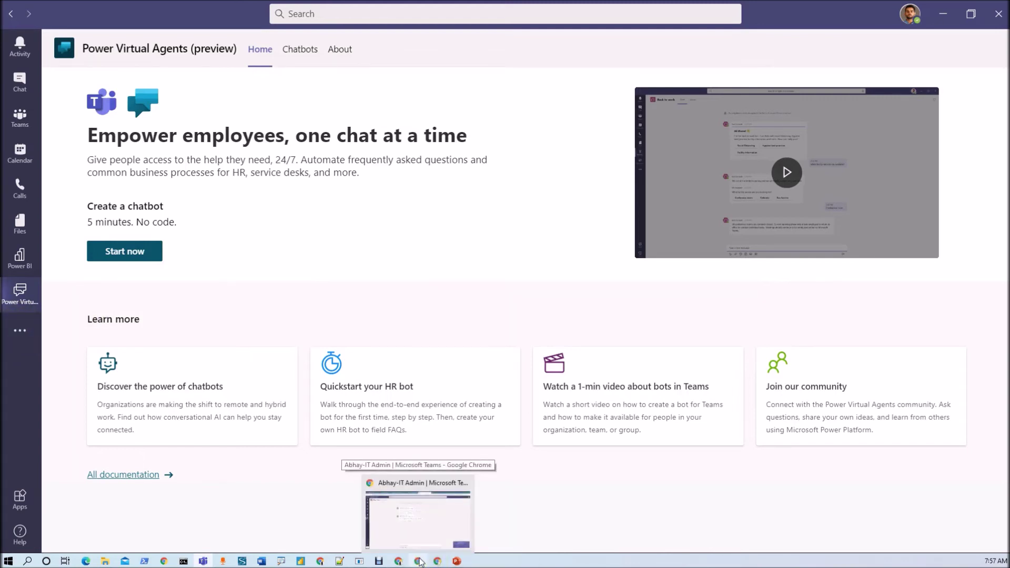
left_click(943, 13)
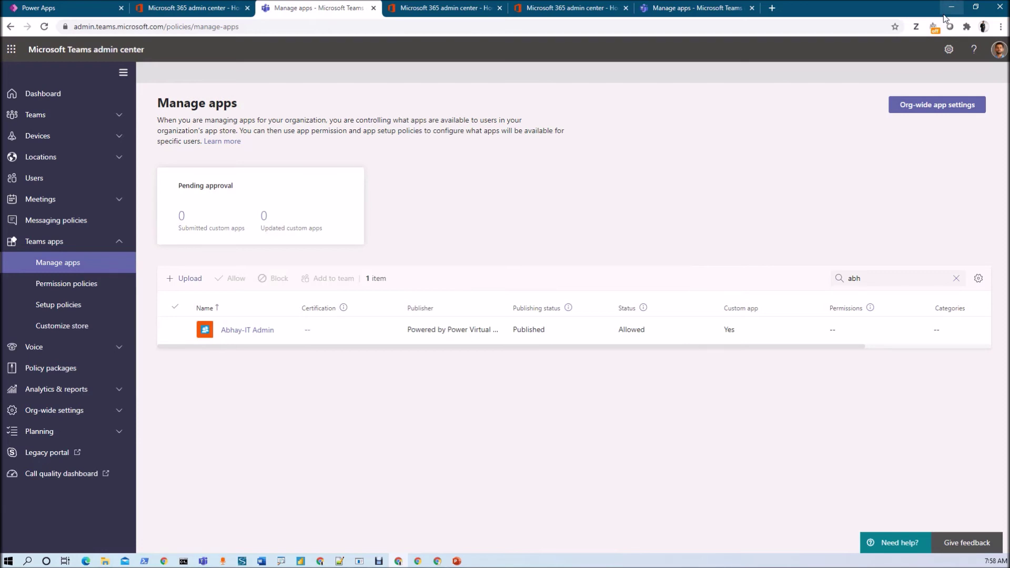
Step: Switch to the other organization user's Teams web session and search the available apps for "abh"
left_click(321, 562)
left_click(337, 557)
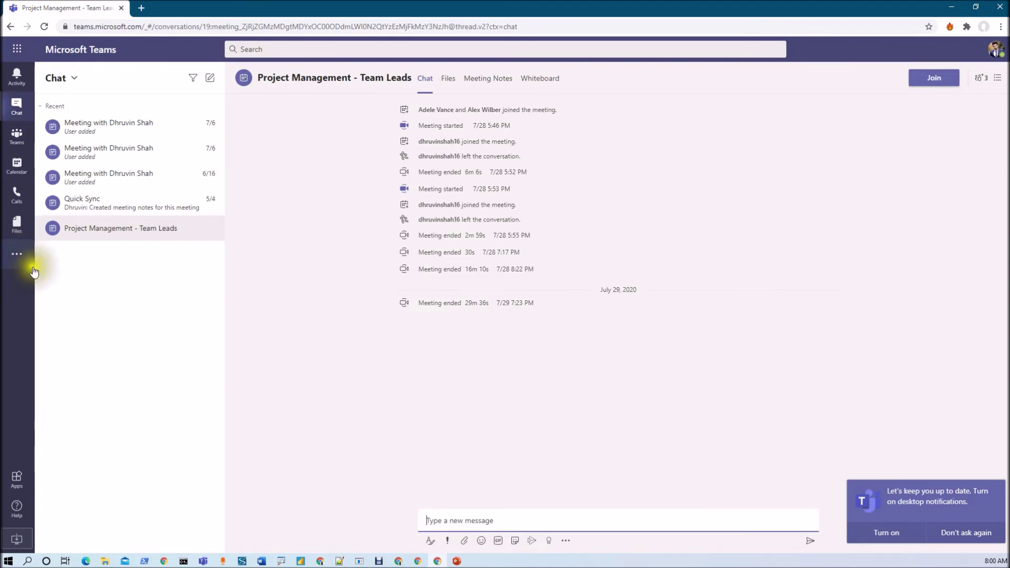
left_click(18, 255)
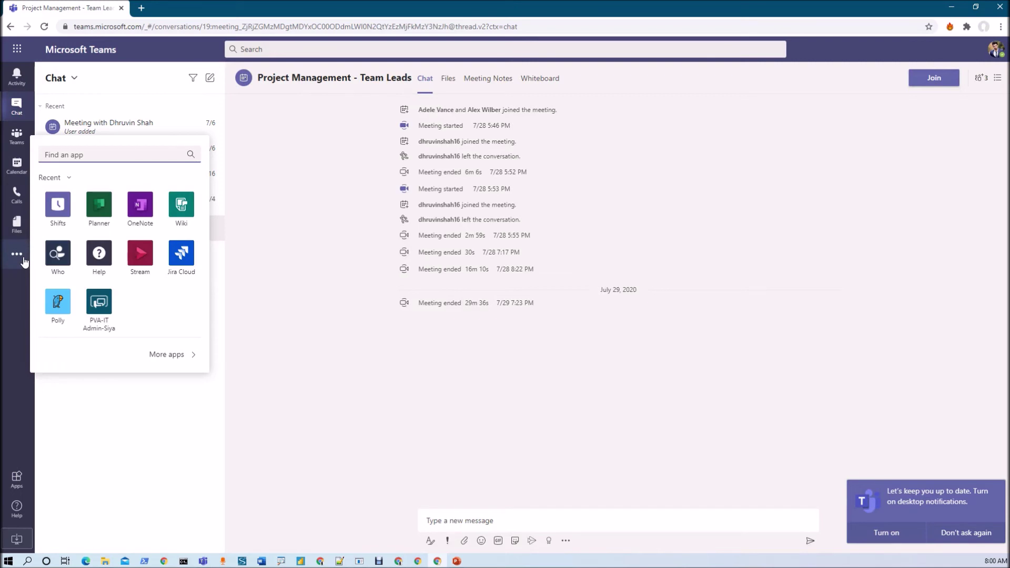
type("abh")
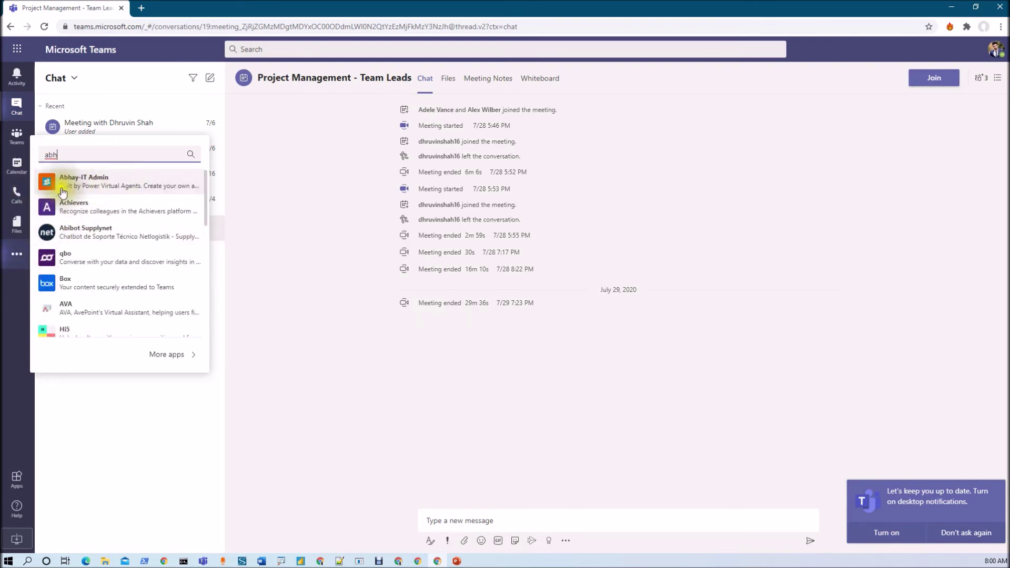
Step: Open the full app store, show the apps built for the organization, and add and open the Abhay-IT Admin bot
left_click(171, 358)
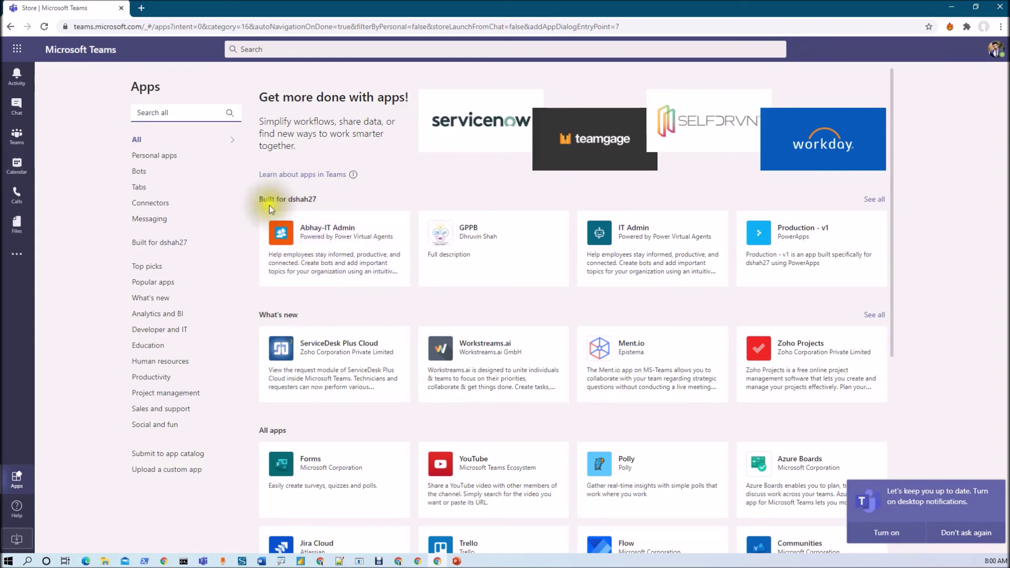
left_click(178, 247)
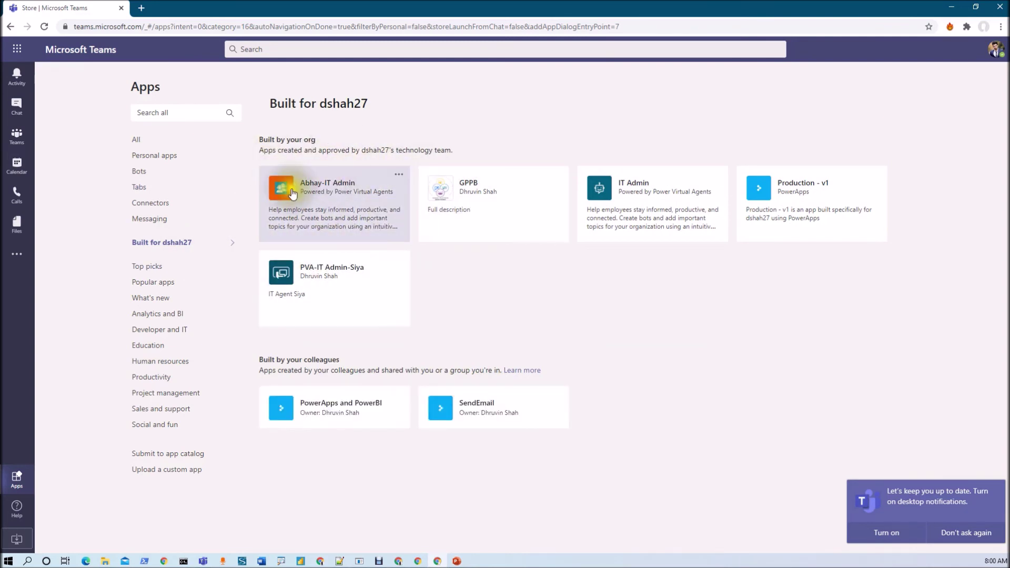
left_click(323, 208)
left_click(342, 191)
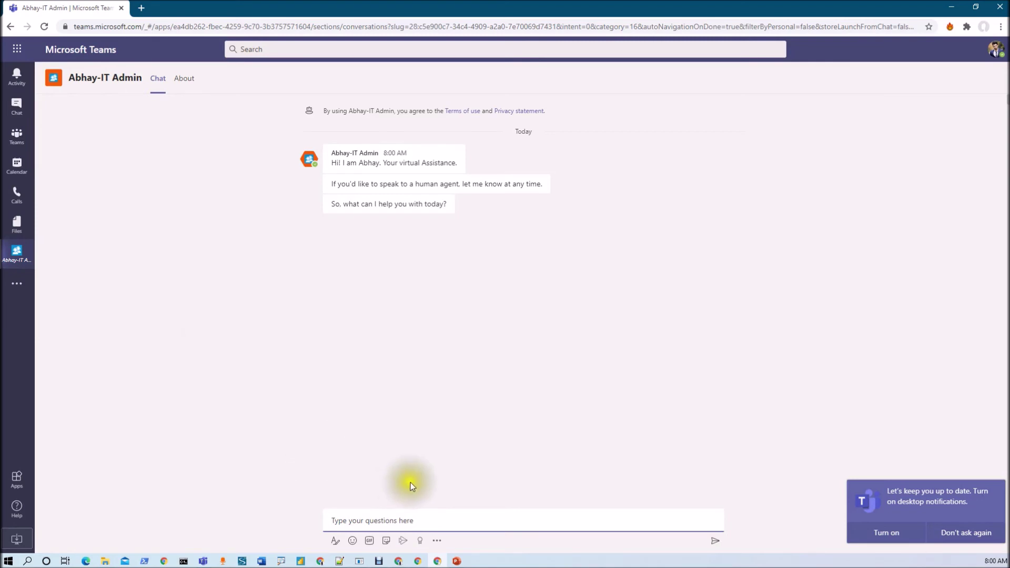
Step: Compare the Abhay-IT Admin chat in the two users' Teams web windows, ending in the guest browser window
left_click(417, 562)
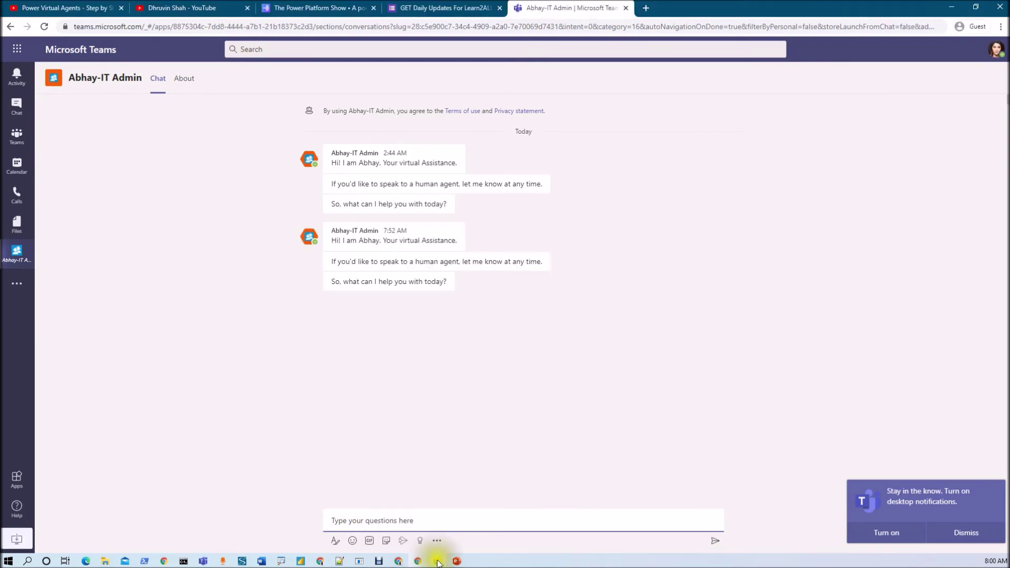
left_click(438, 562)
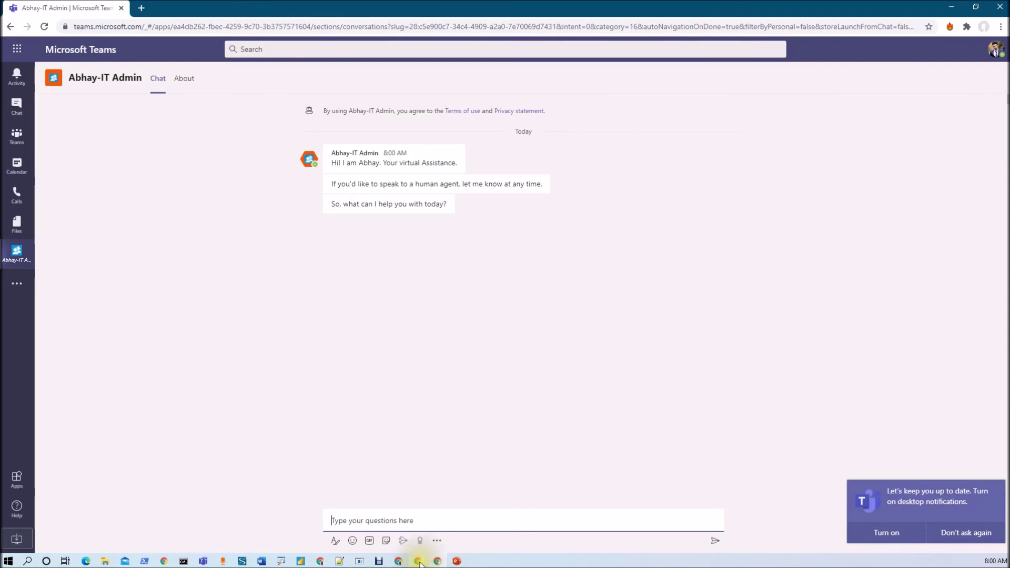
left_click(419, 562)
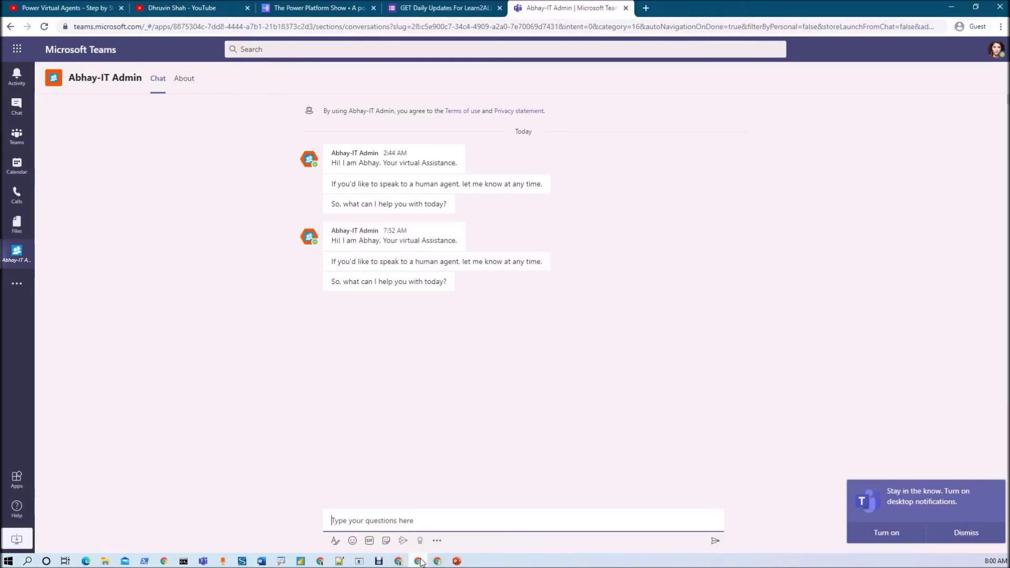
Step: Reload Teams, open the full app store and examine the organization's apps under "Built by your colleagues"
left_click(45, 28)
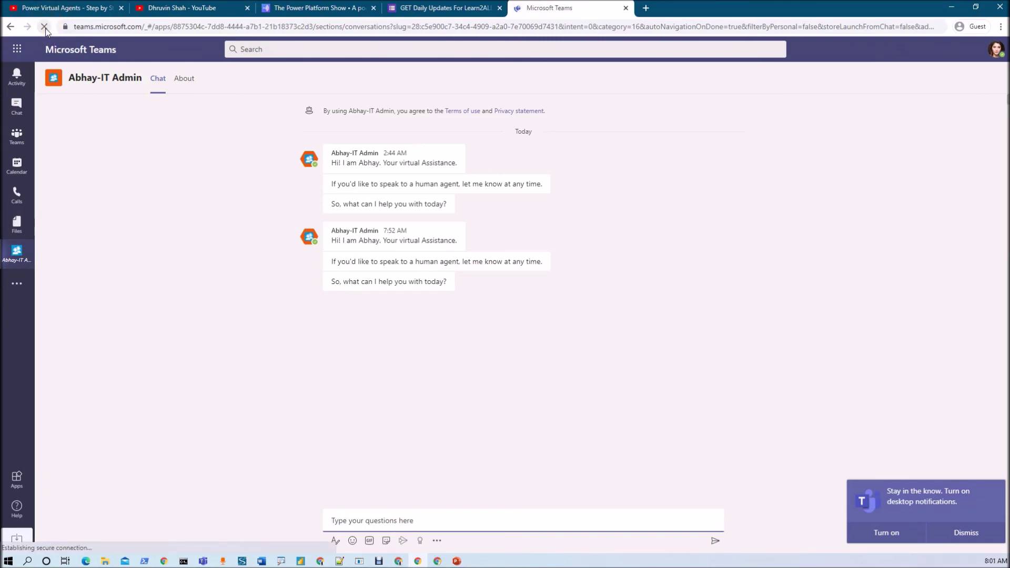
left_click(20, 291)
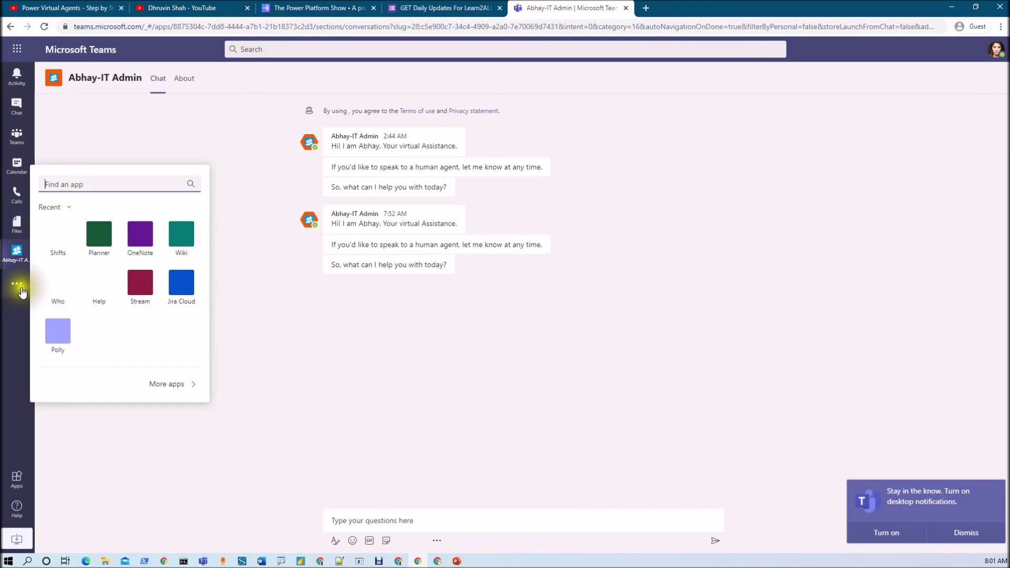
left_click(159, 379)
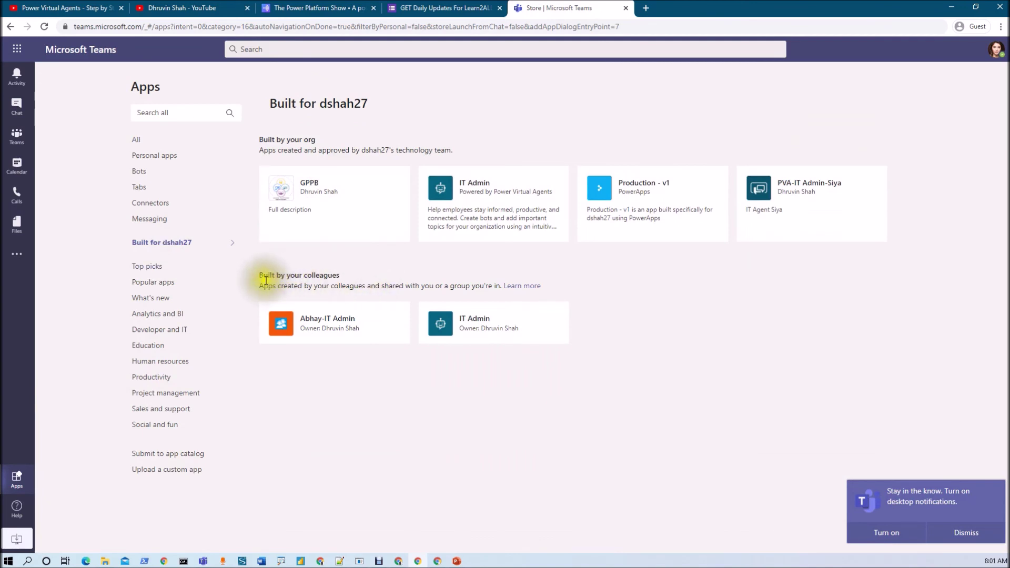
left_click_drag(260, 279, 332, 277)
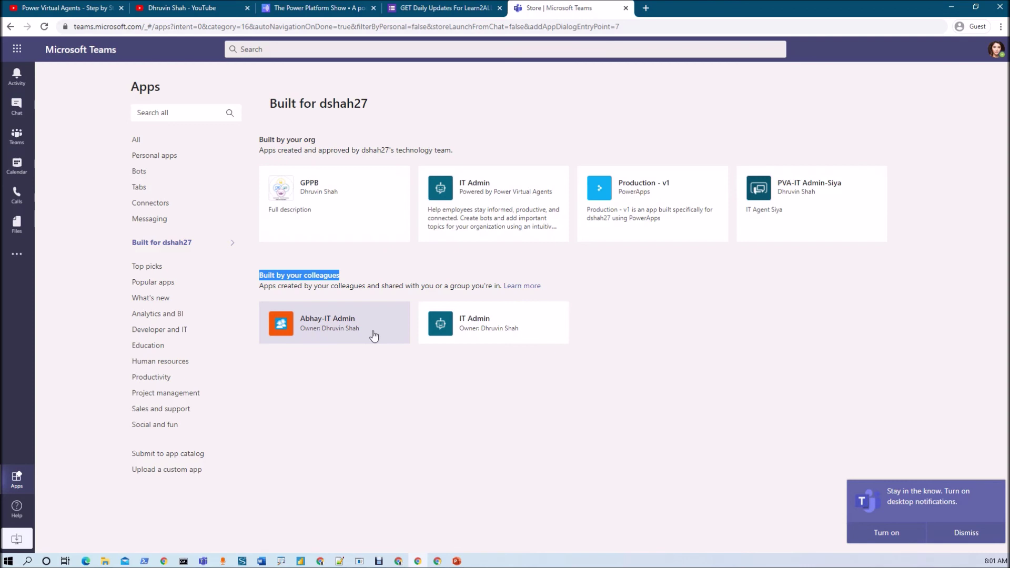
left_click_drag(263, 277, 332, 278)
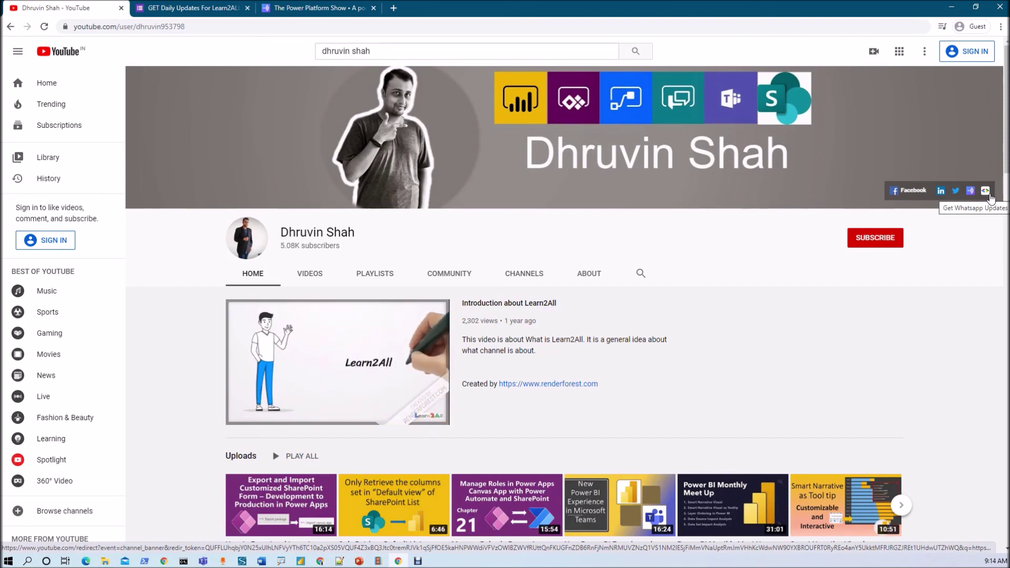
Step: View the Learn2ALL daily updates form and The Power Platform Show podcast page, returning to the YouTube channel page after each
left_click(226, 10)
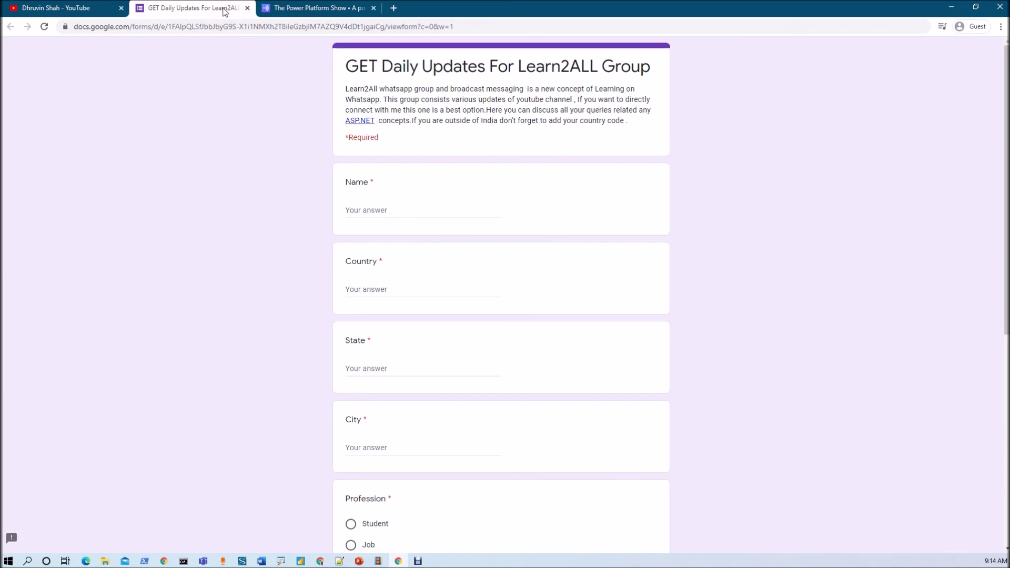
left_click(79, 8)
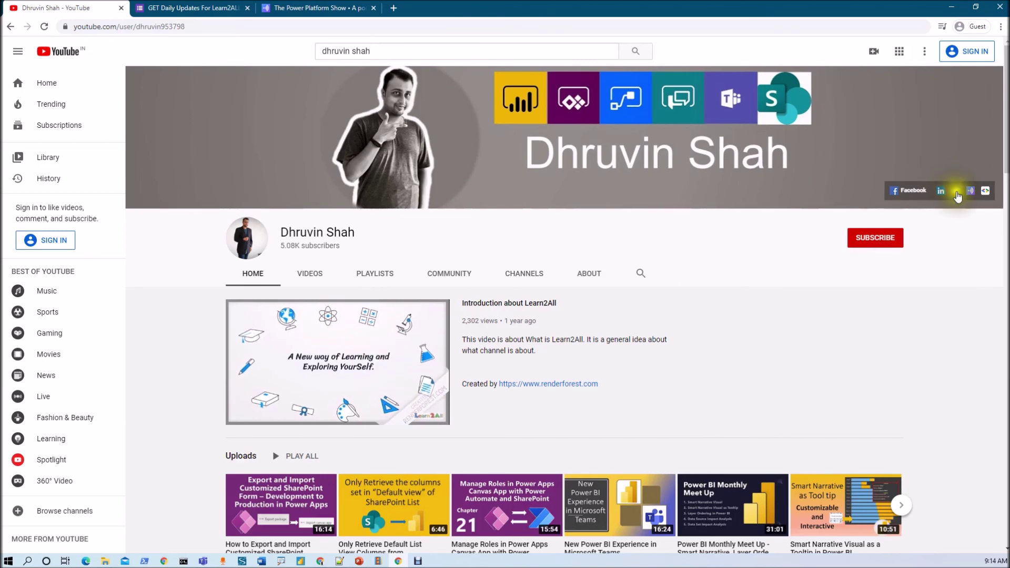
left_click(290, 7)
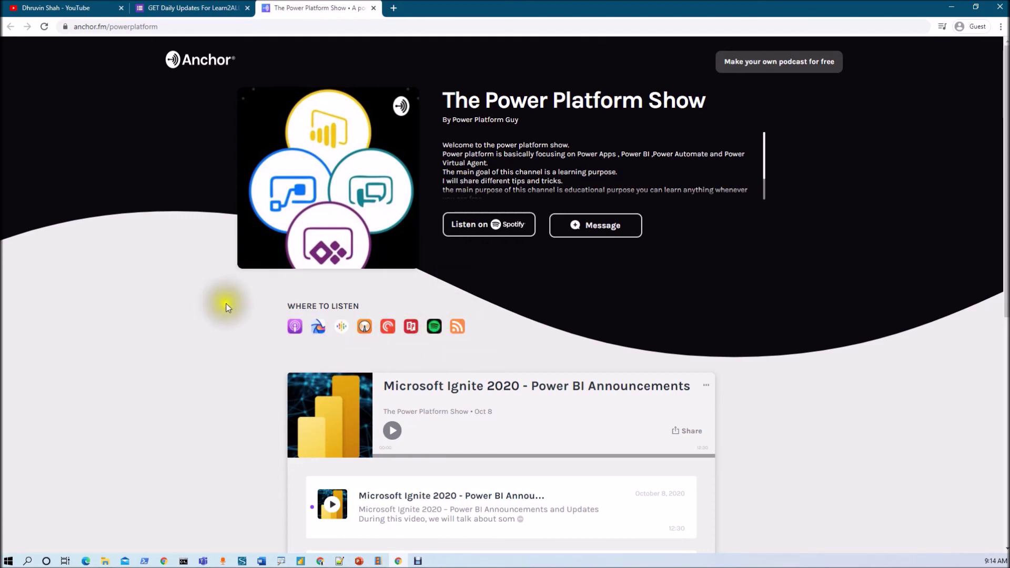
left_click(83, 9)
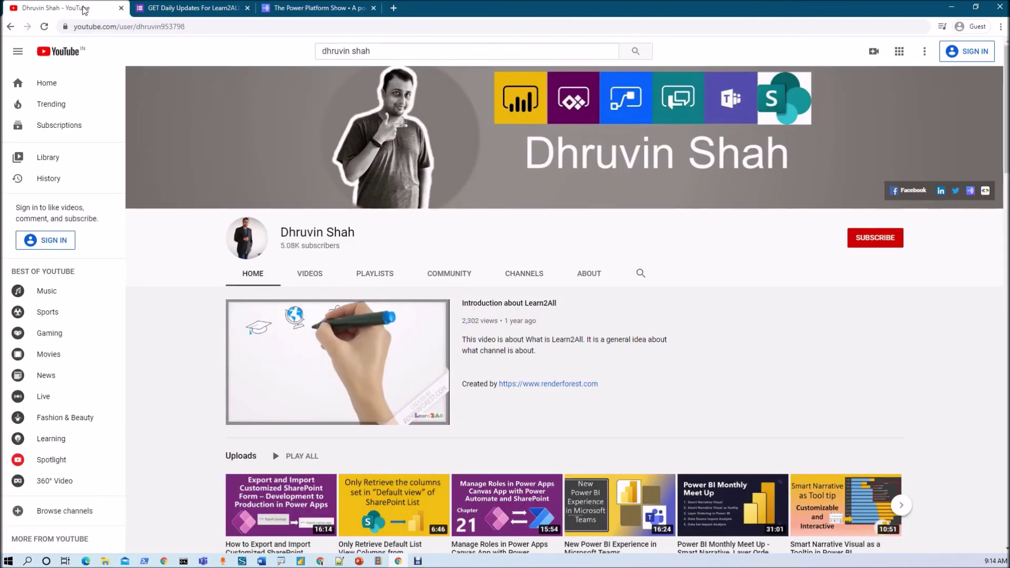